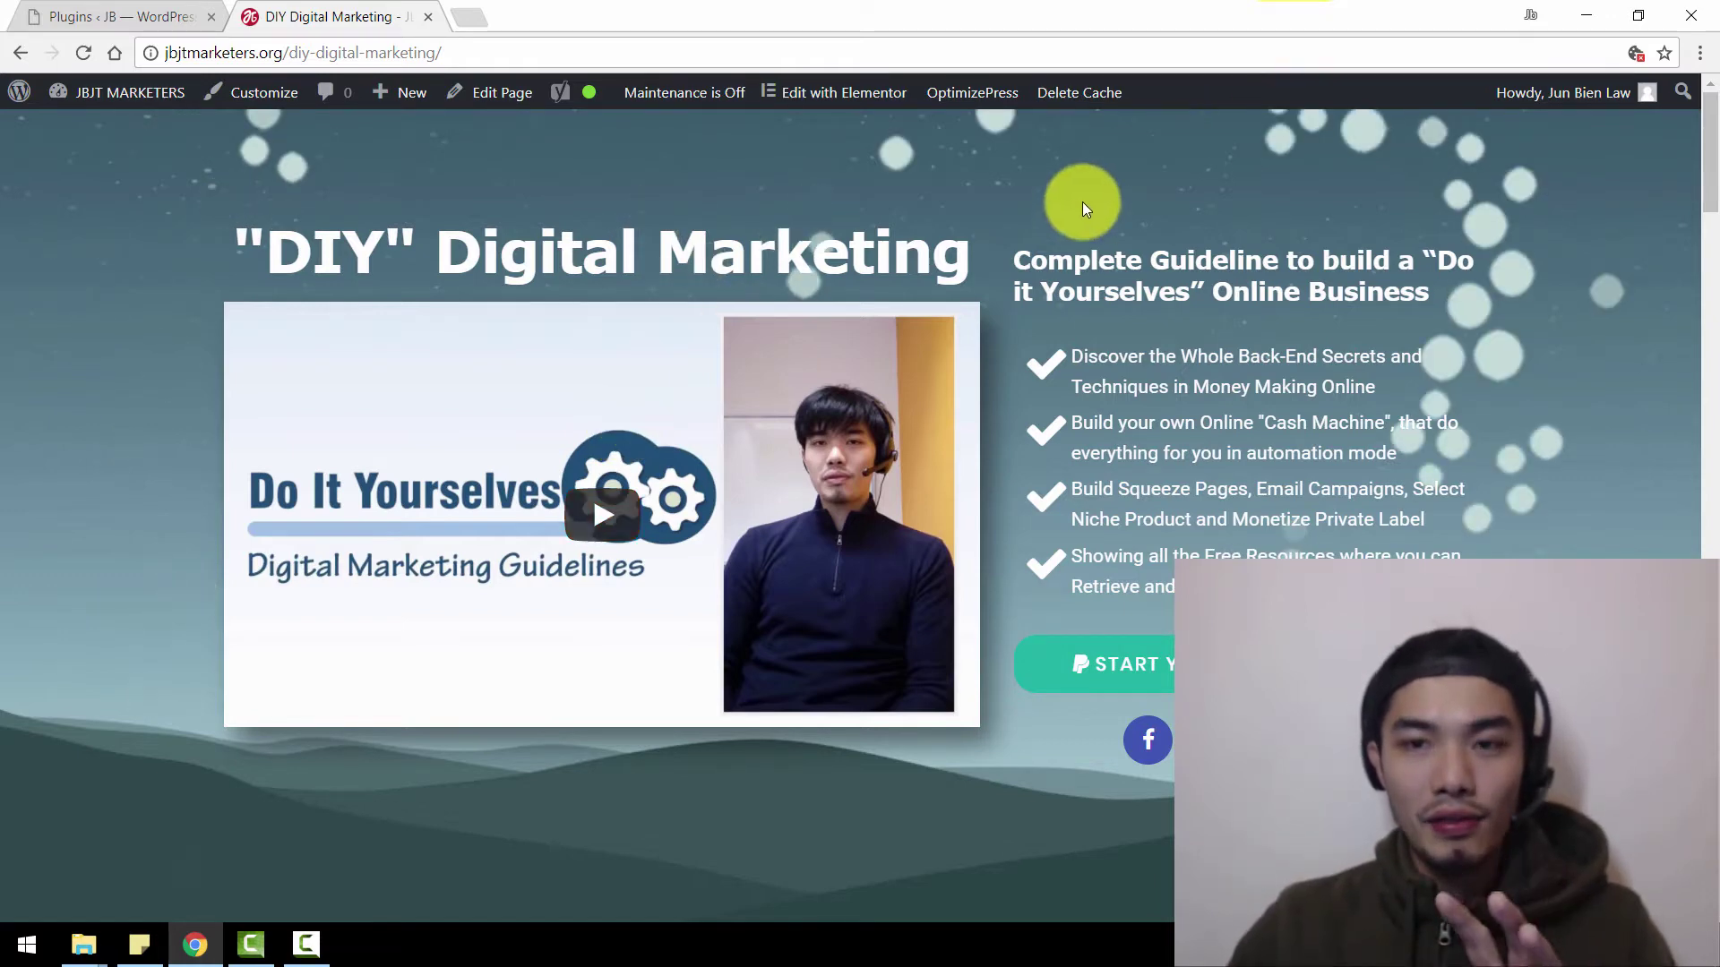
Reload the DIY Digital Marketing sales page in the browser
click(81, 54)
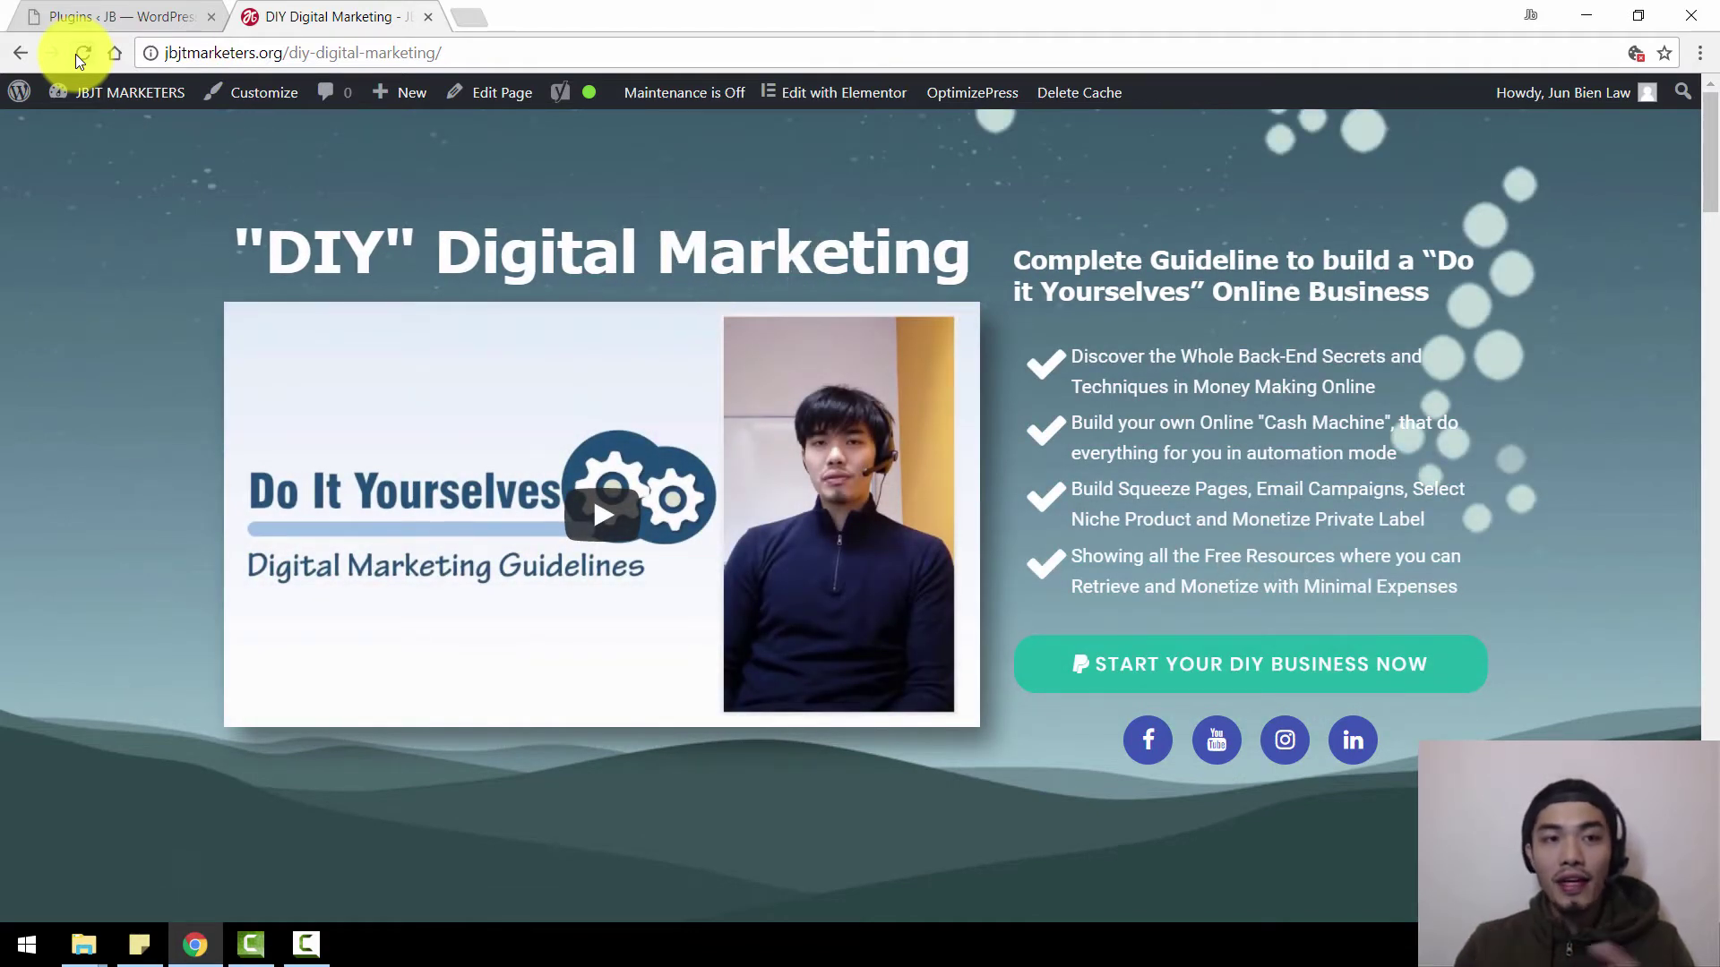
Reload the DIY Digital Marketing page again until the checklist and social icons appear
click(77, 55)
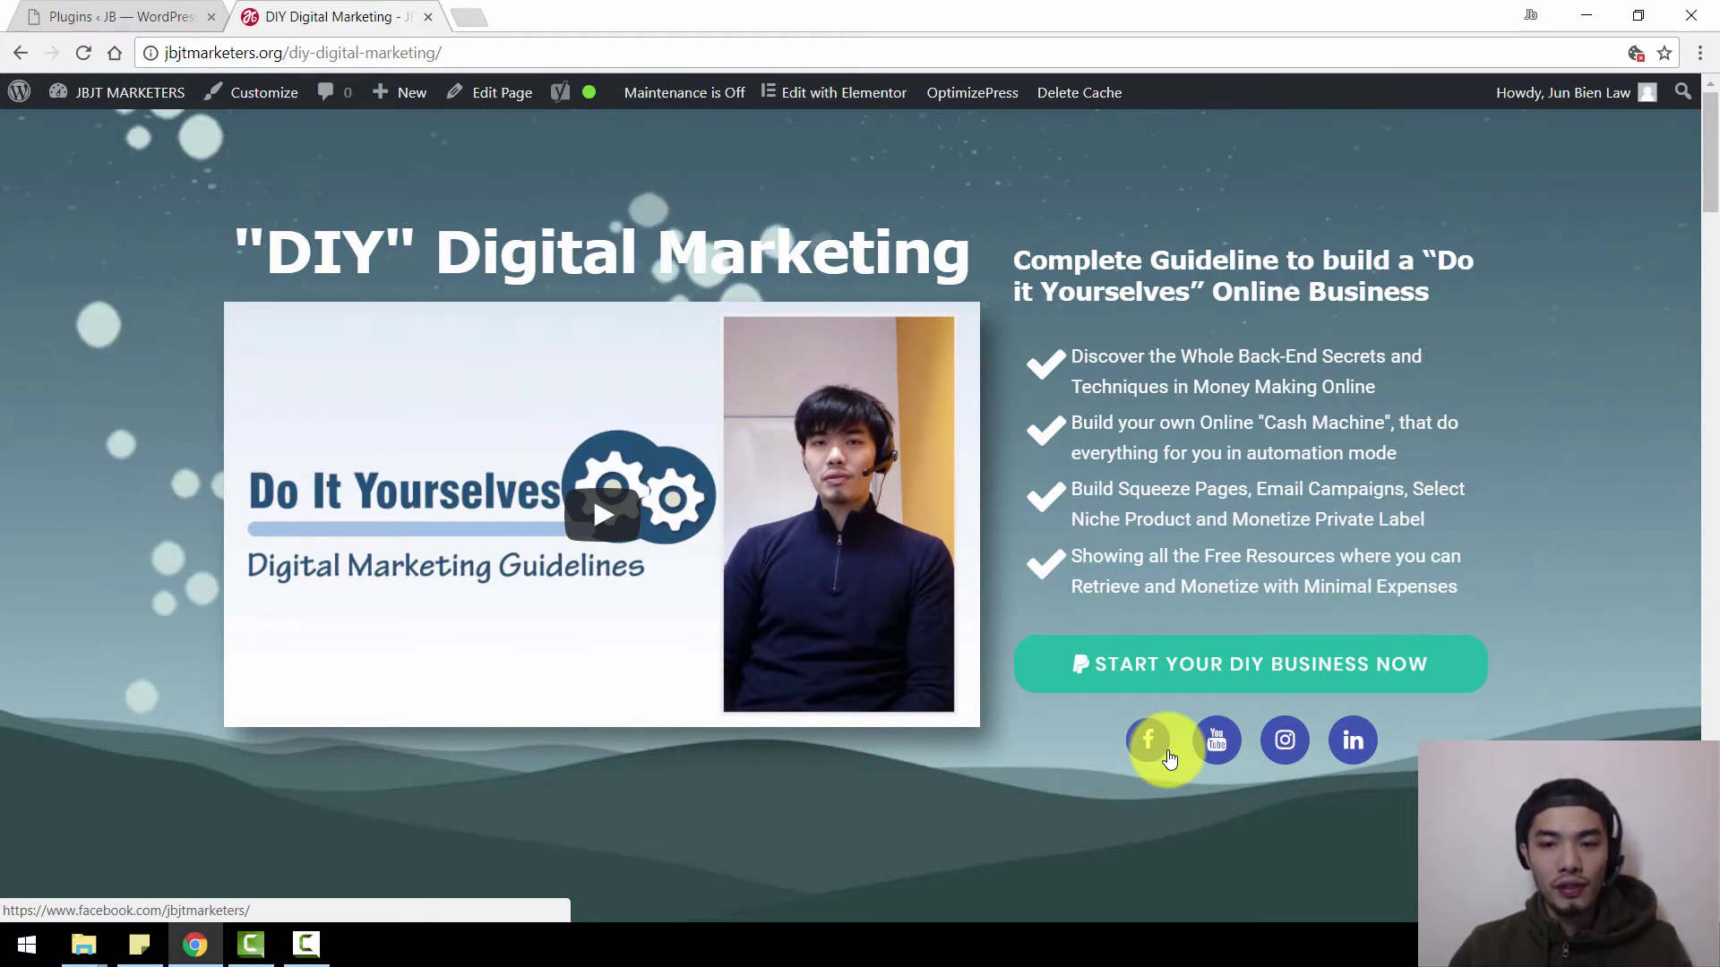
Scroll past the Hard Times, Introducing and benefit sections to the online-instructor bio
scroll(1481, 400, down, 8)
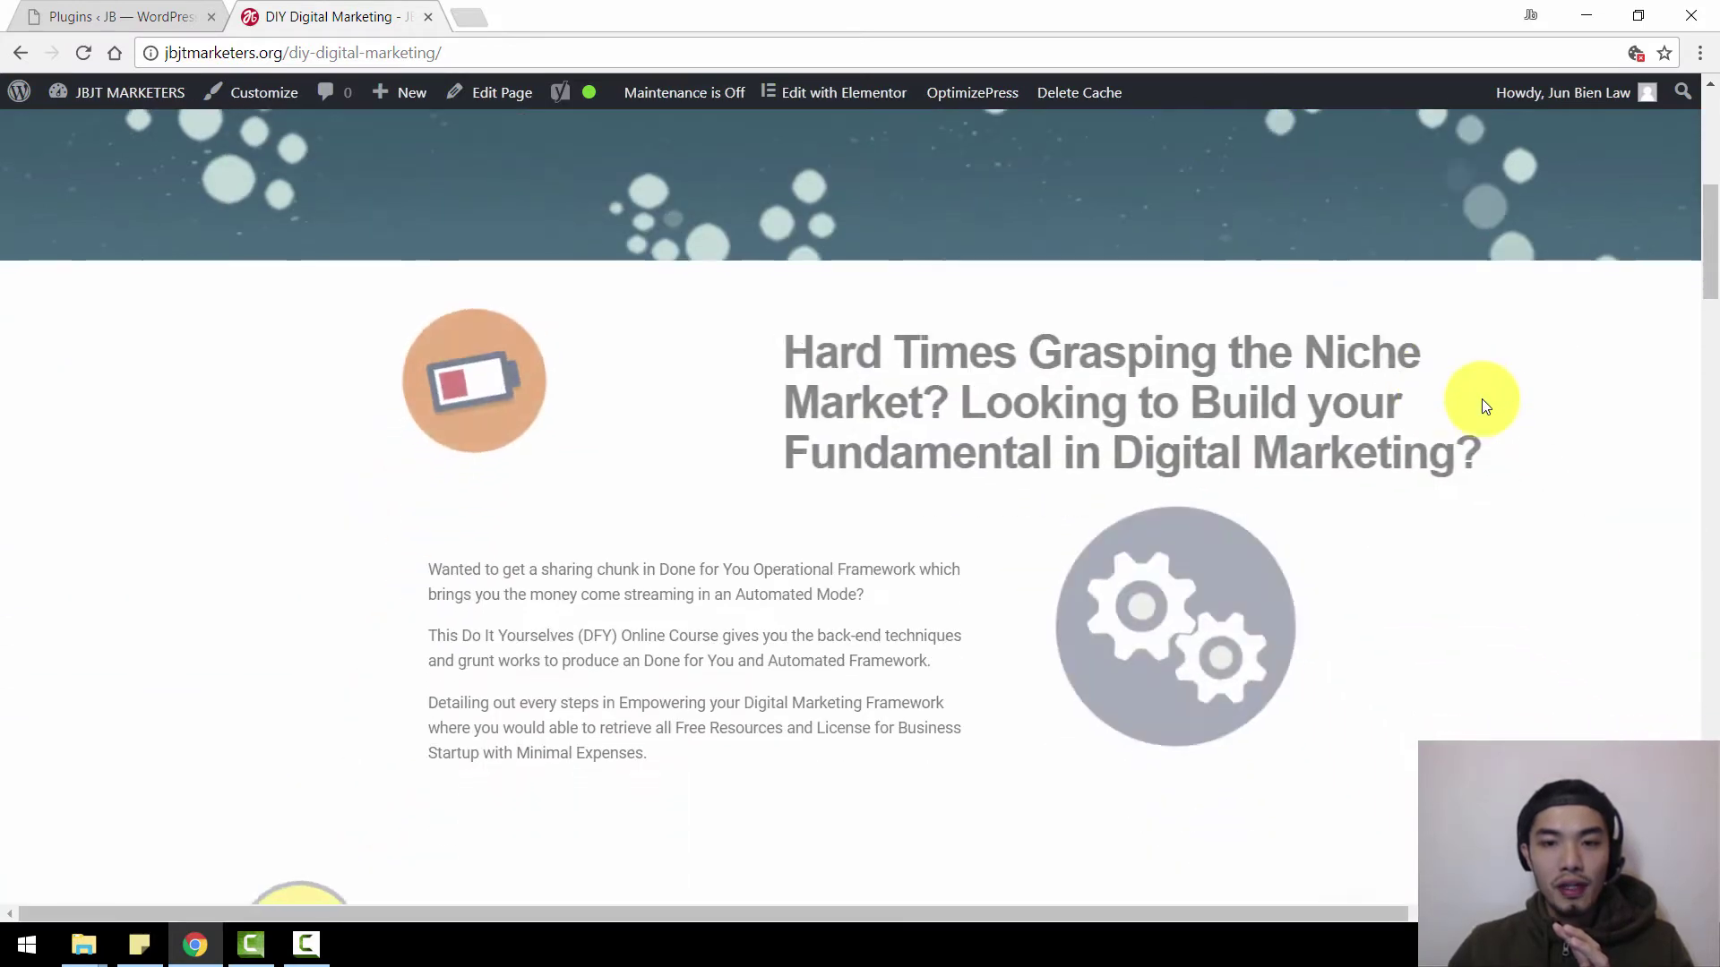
scroll(1482, 400, down, 3)
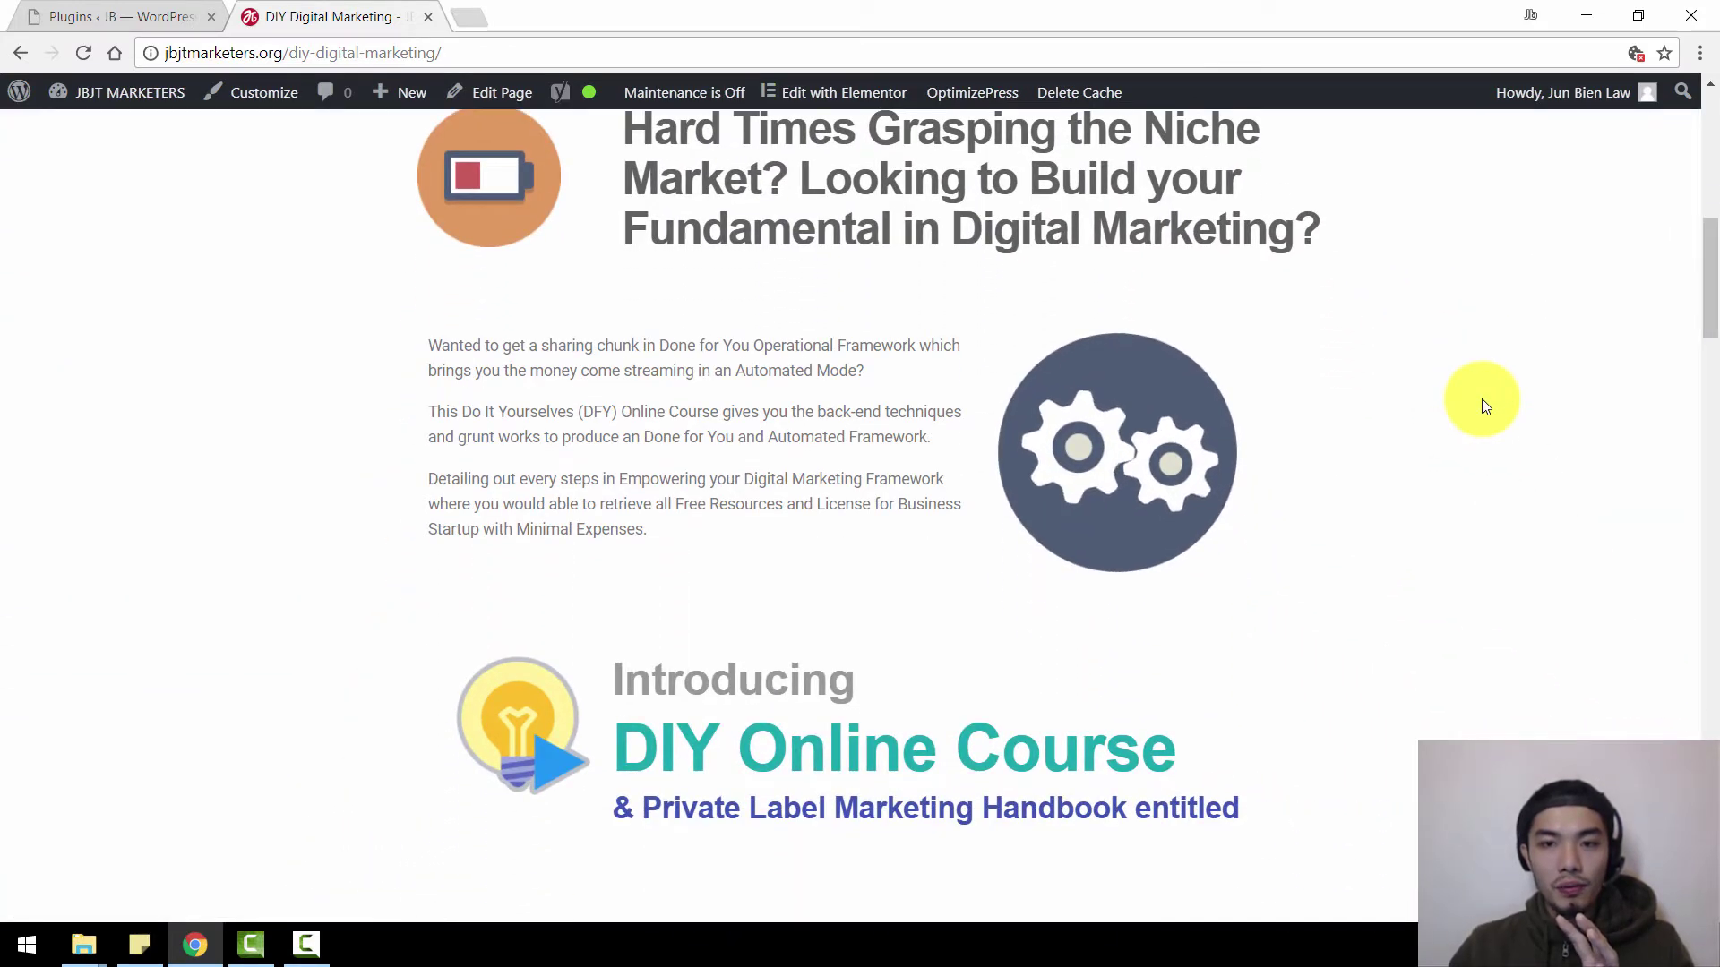
scroll(1482, 399, down, 5)
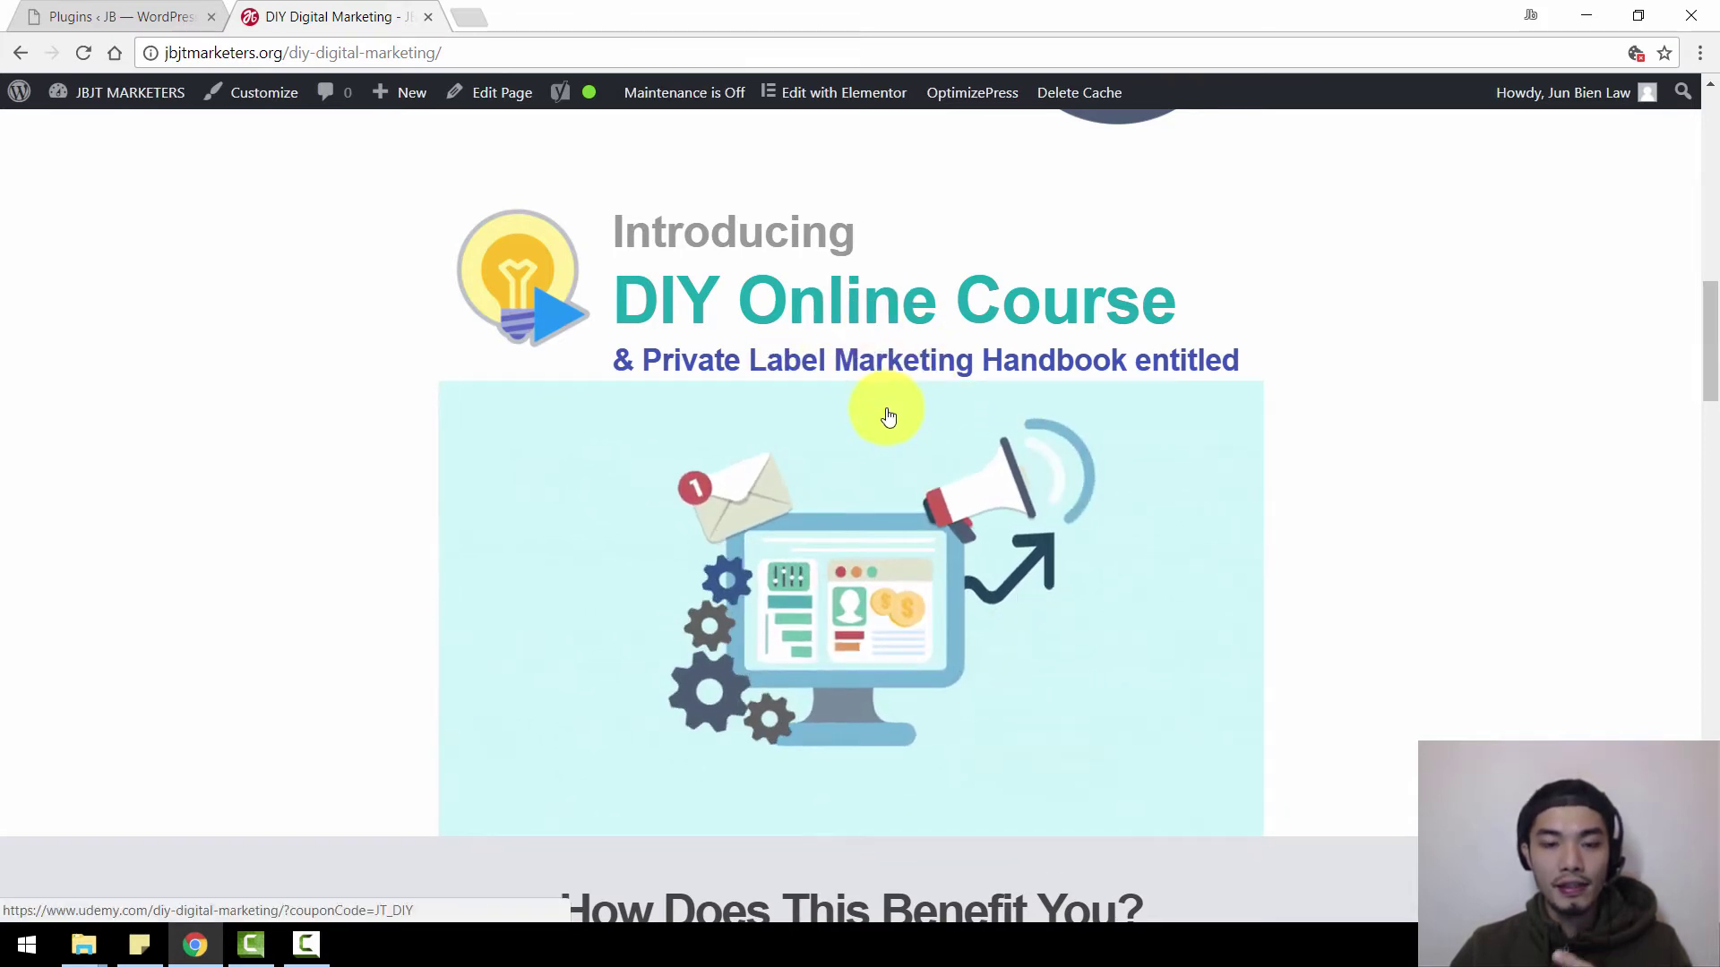
scroll(887, 412, down, 1)
scroll(888, 416, down, 5)
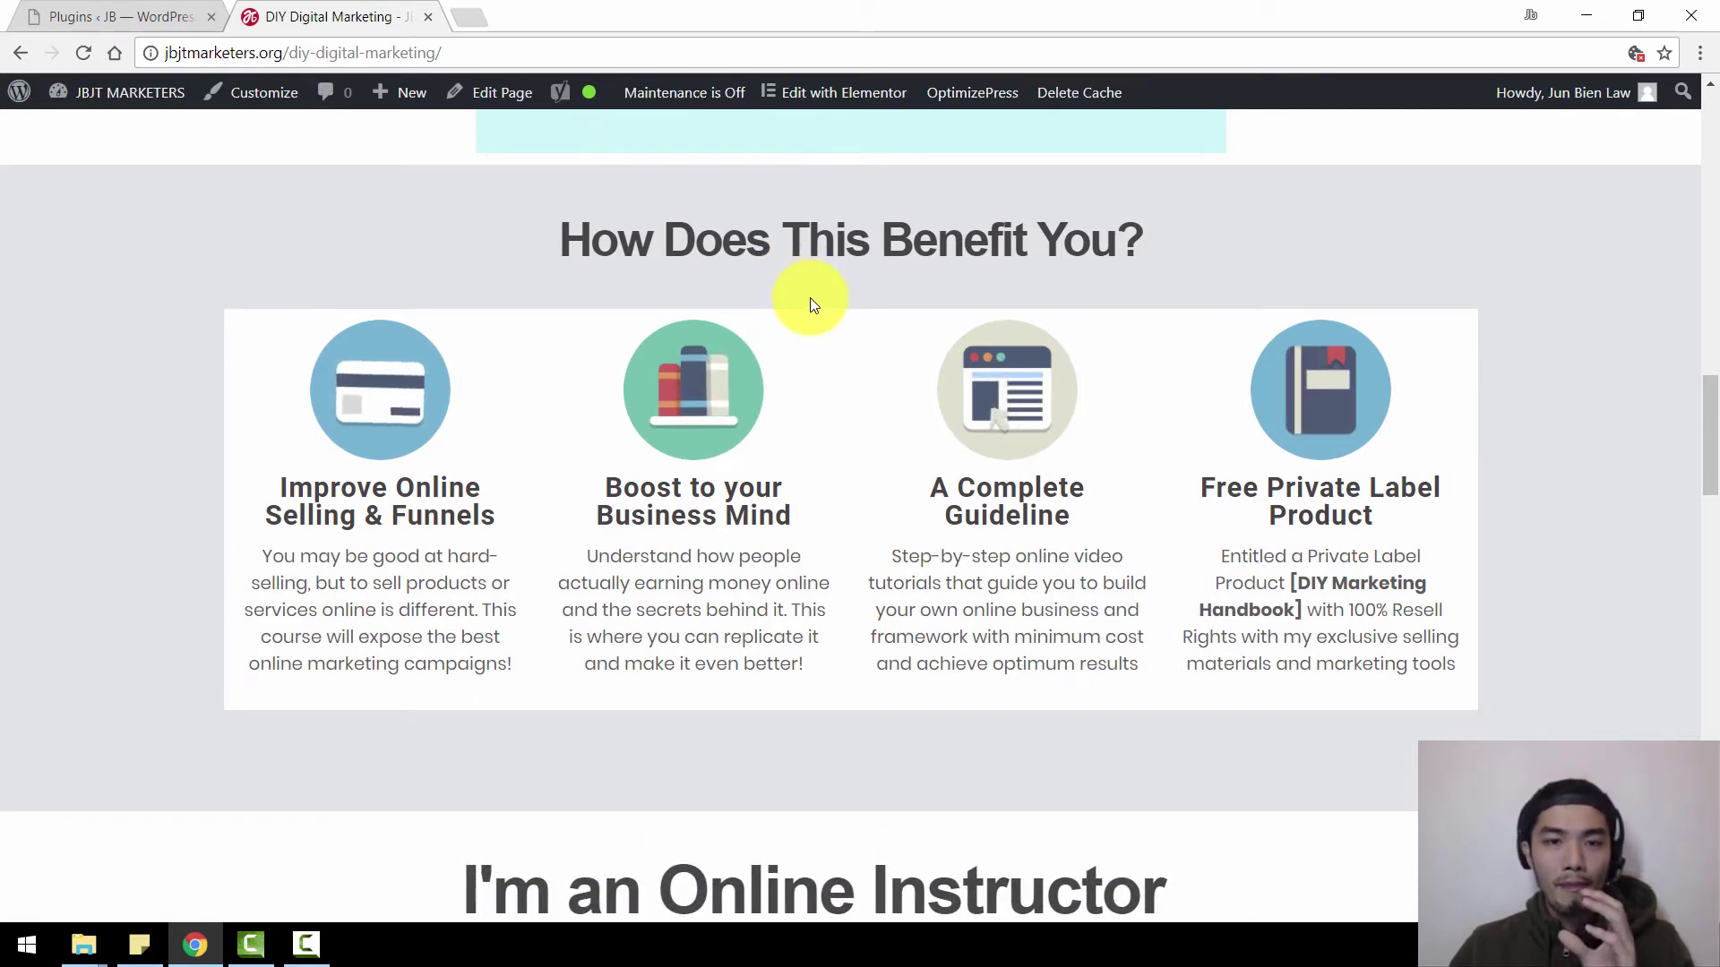
scroll(809, 297, down, 1)
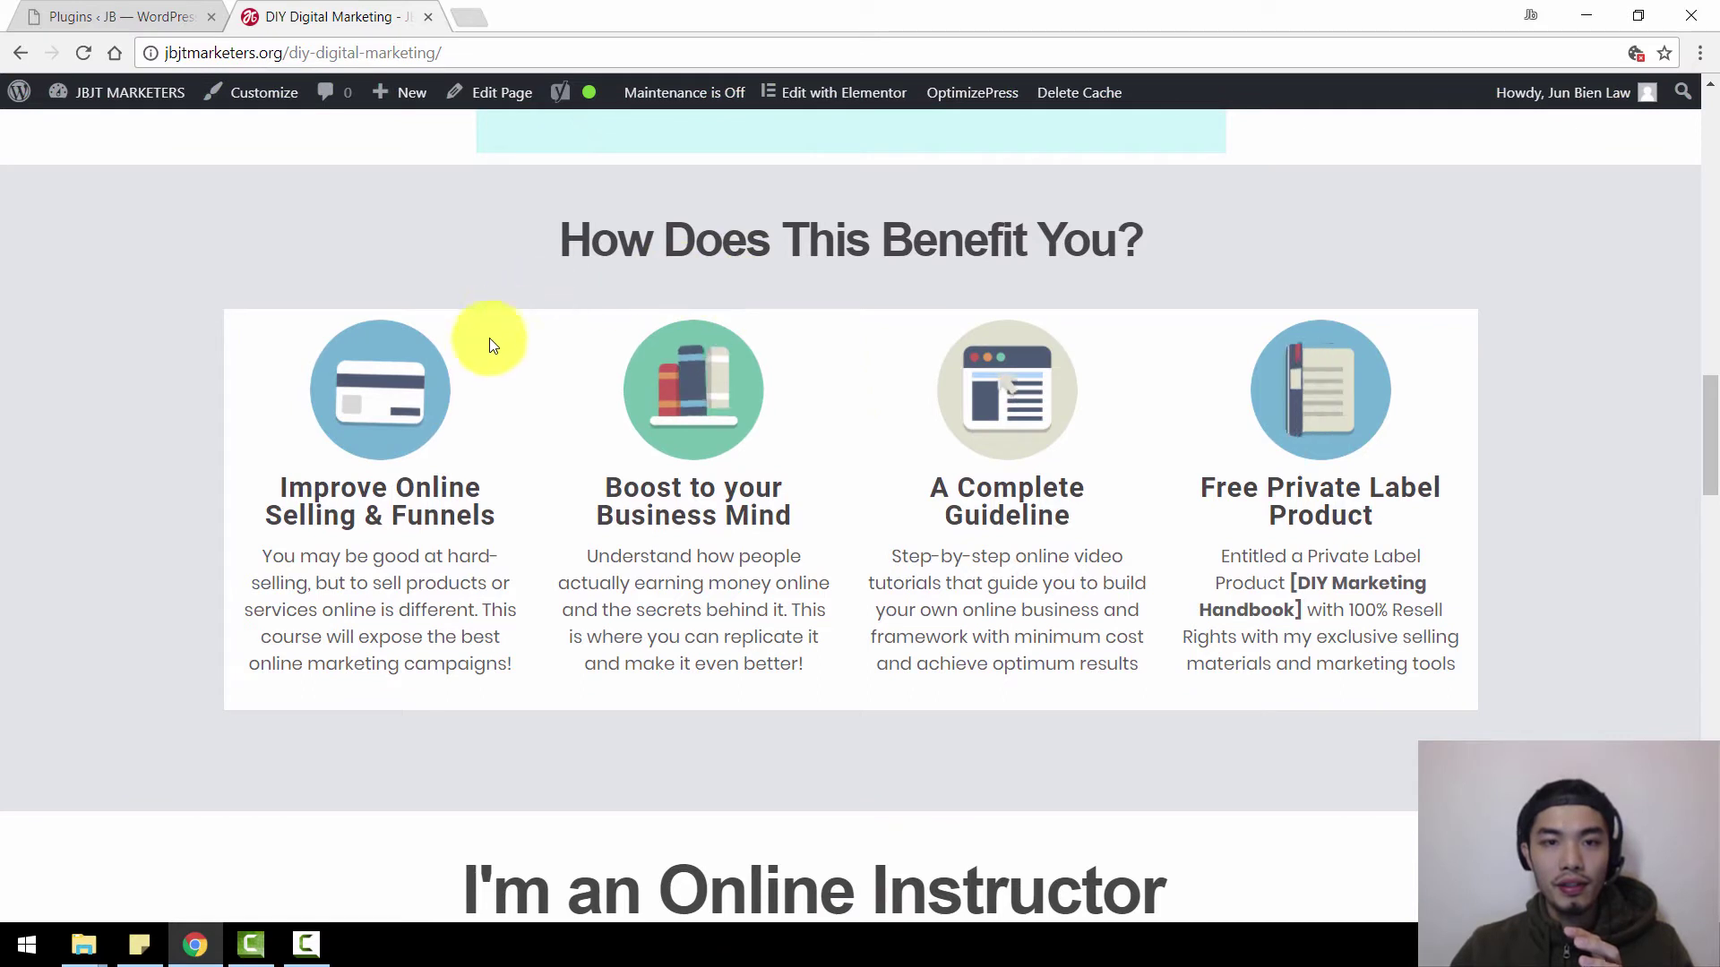
scroll(810, 298, up, 1)
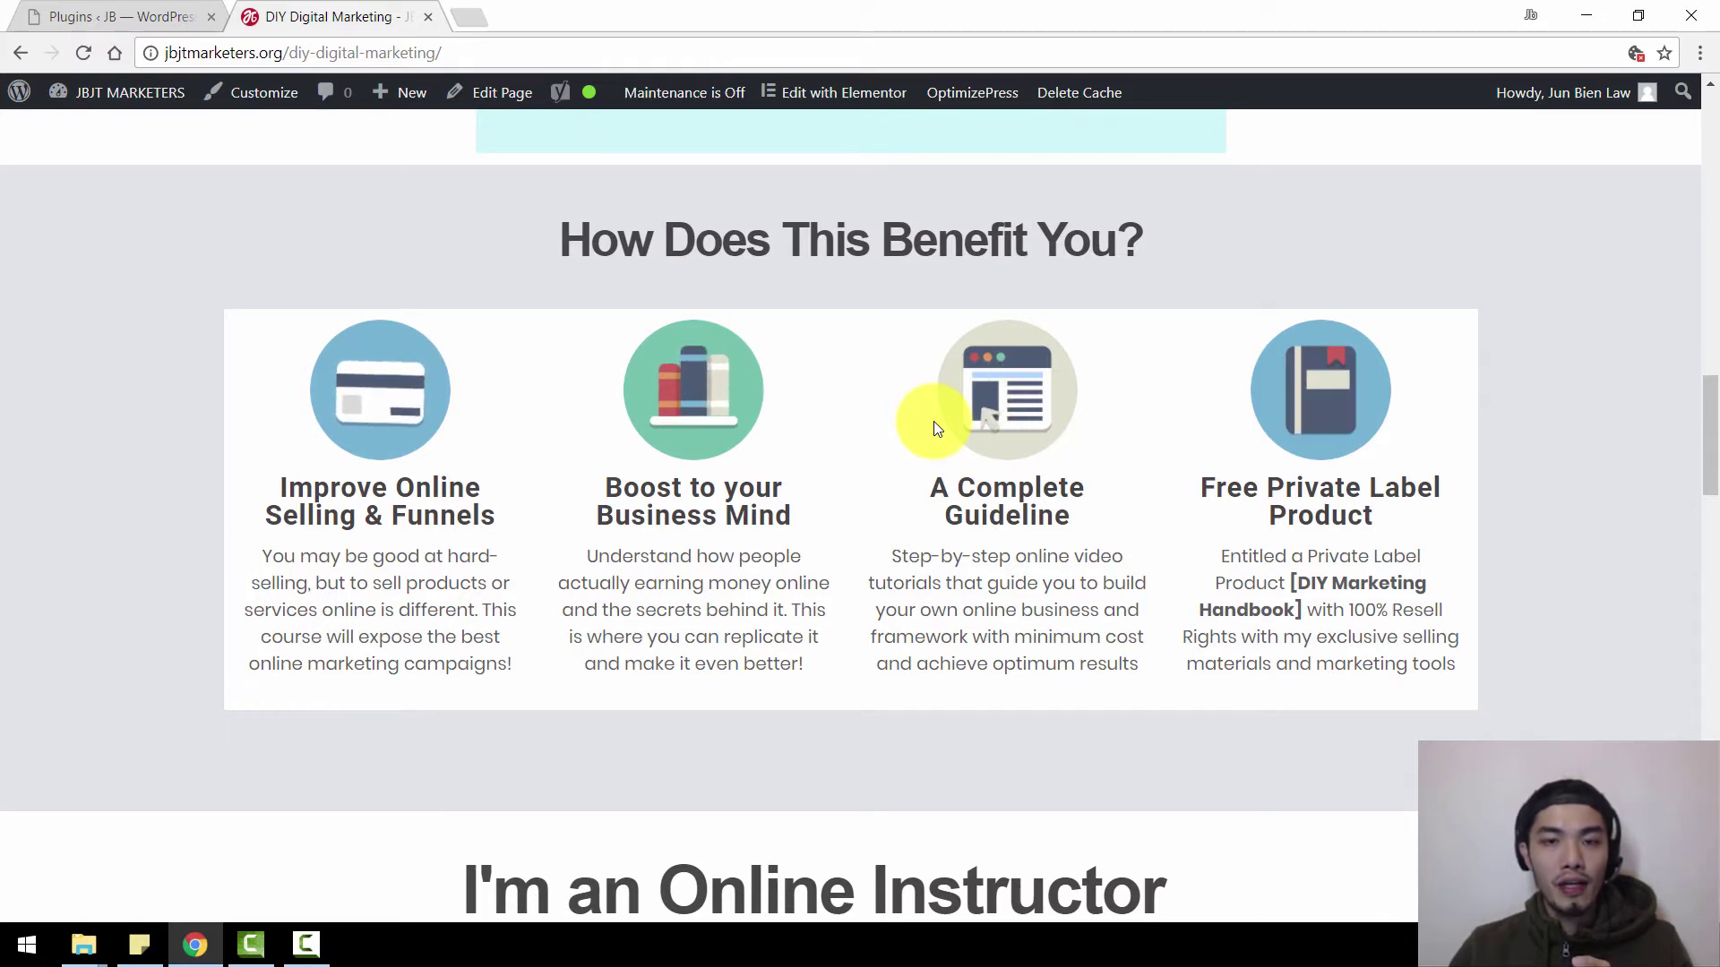
scroll(934, 425, down, 7)
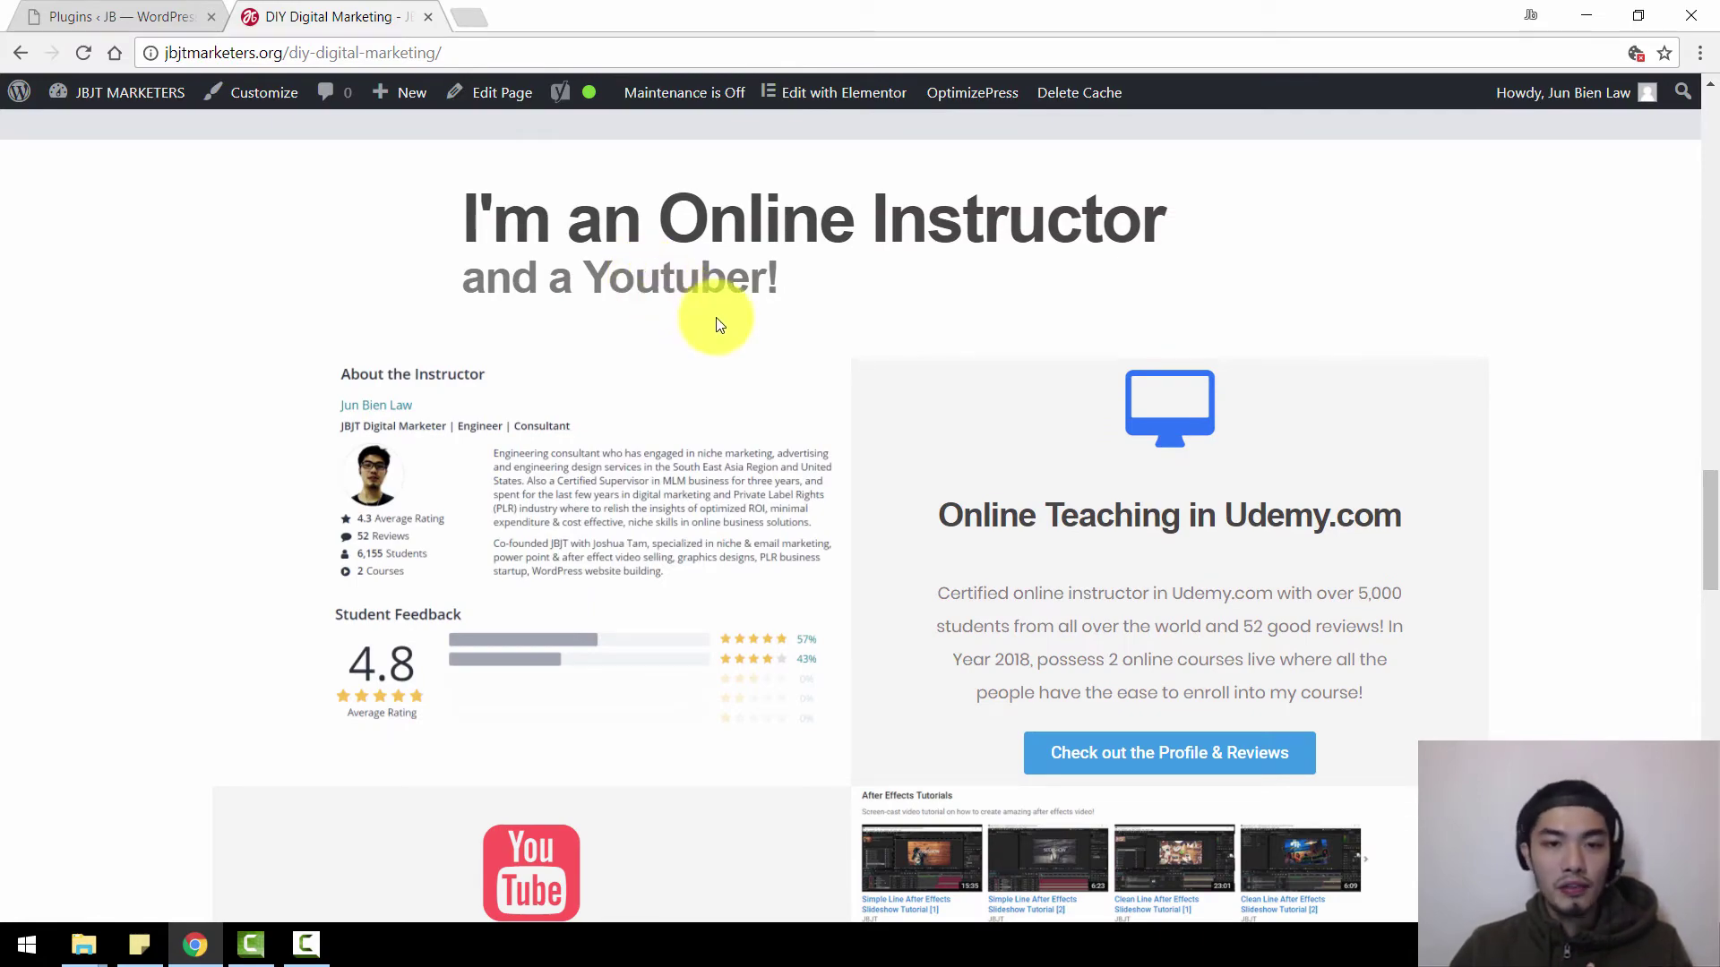
Scroll down to the tabbed Question & Answer section
scroll(722, 324, down, 10)
scroll(721, 326, down, 3)
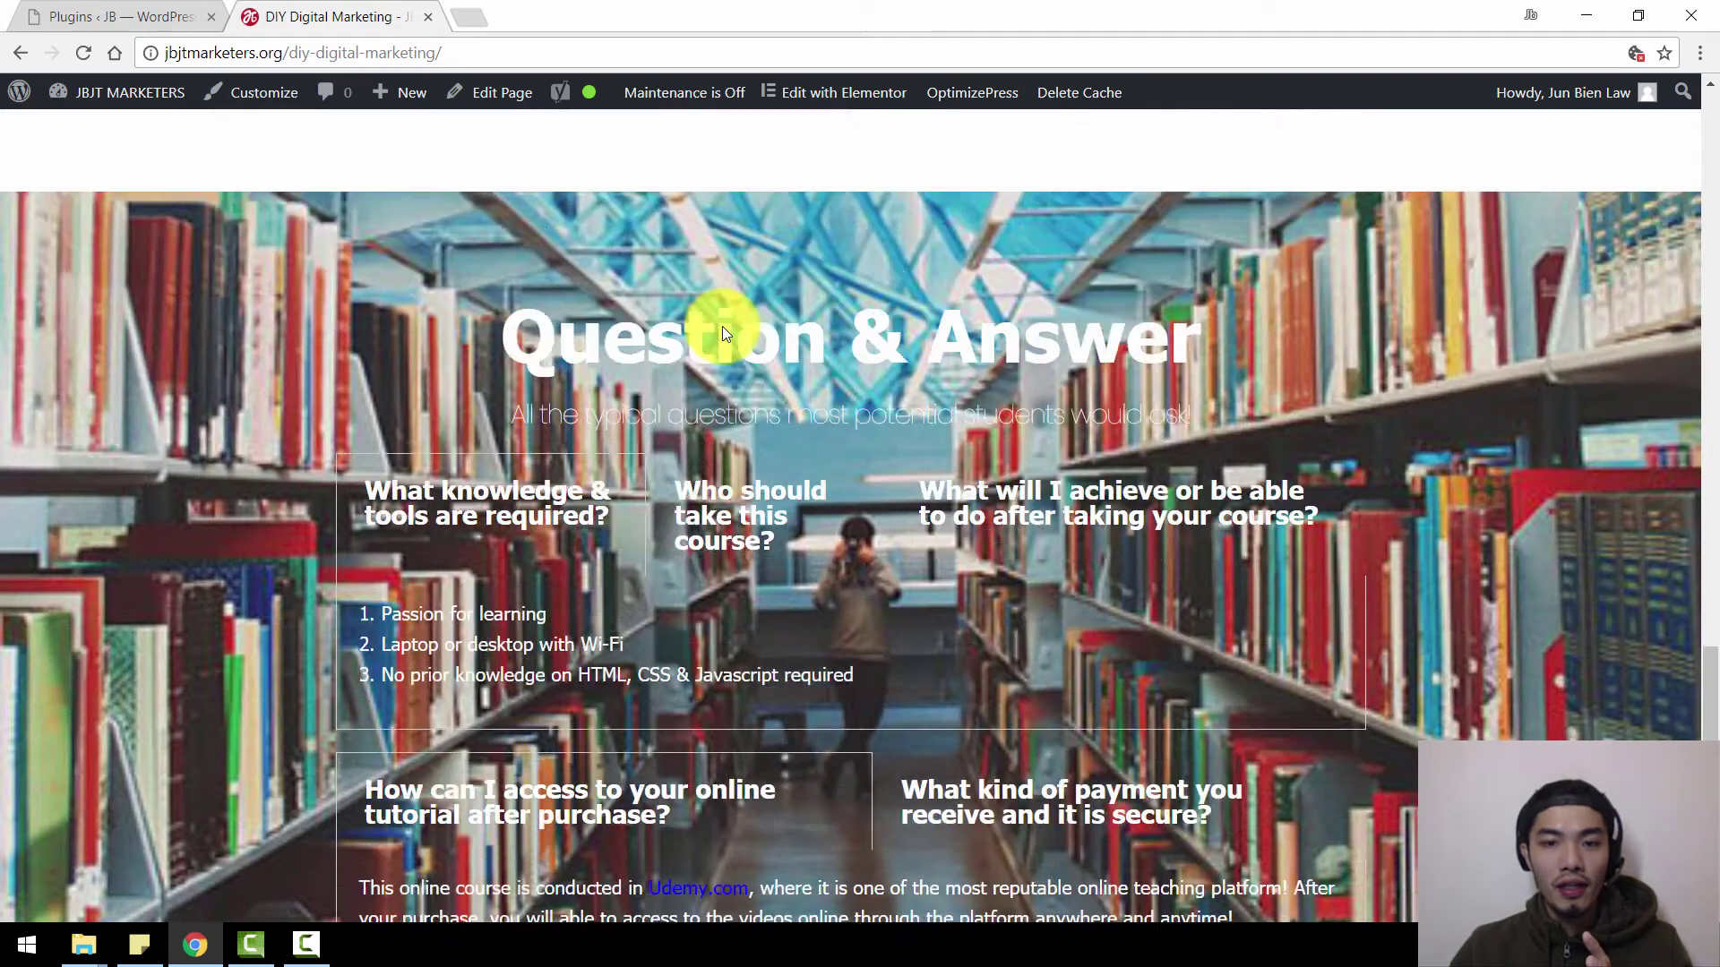
scroll(722, 326, up, 5)
scroll(836, 325, down, 5)
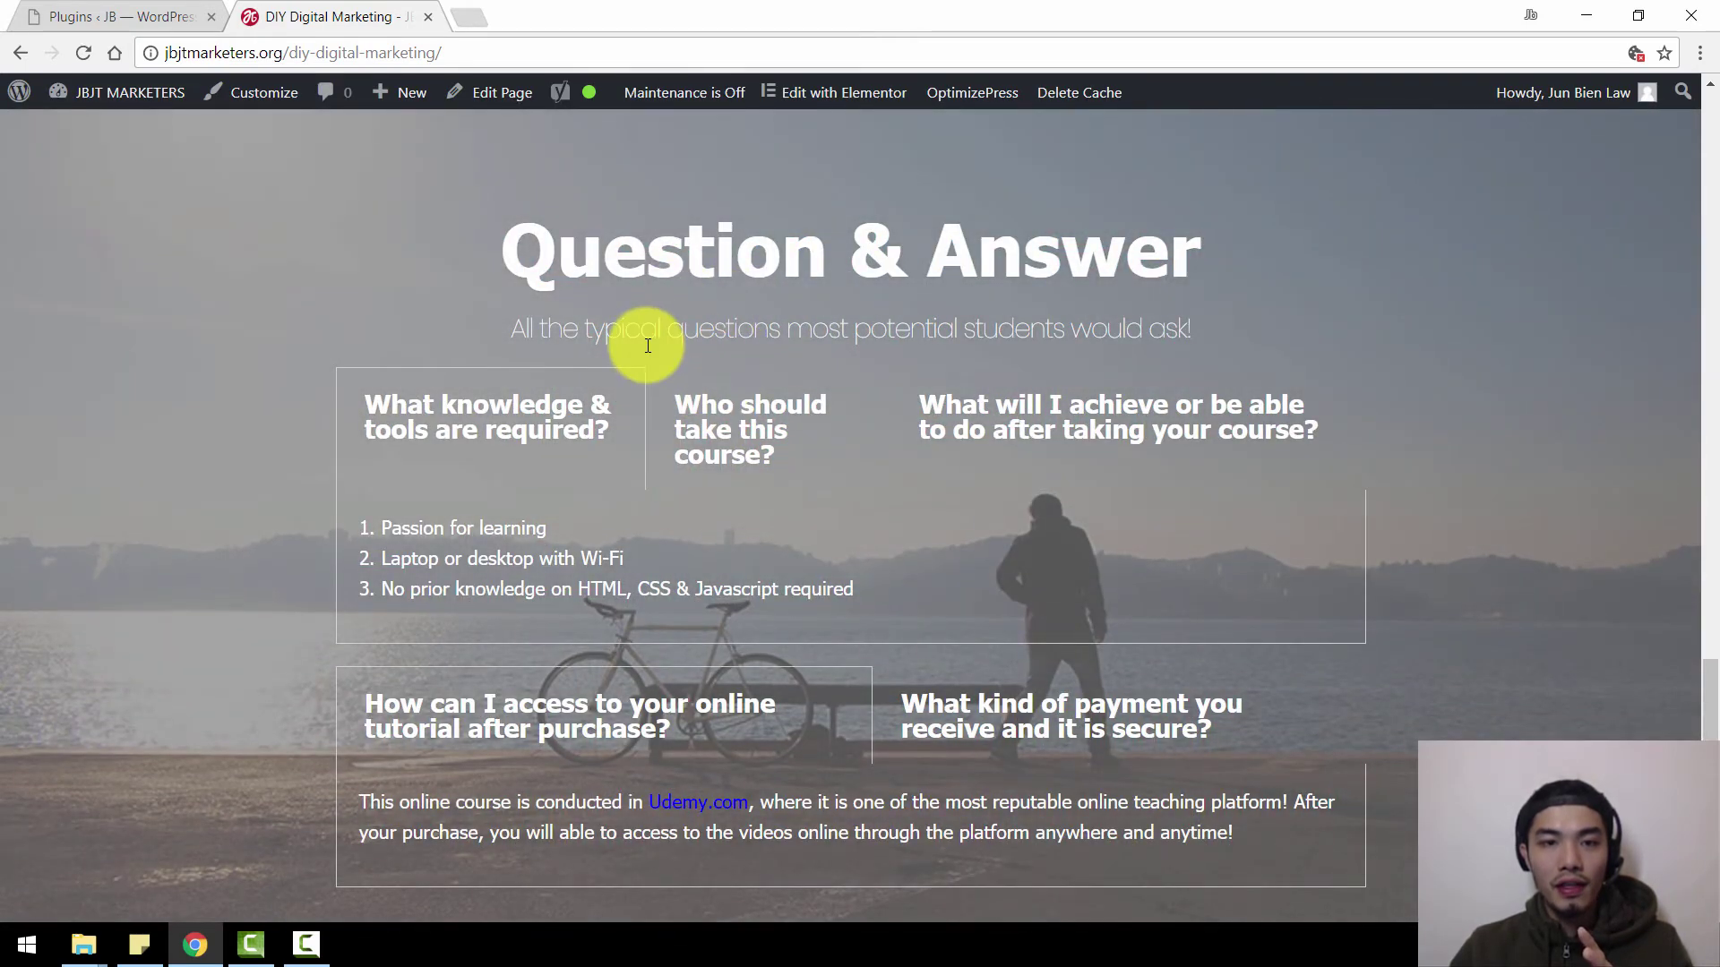
scroll(865, 394, up, 3)
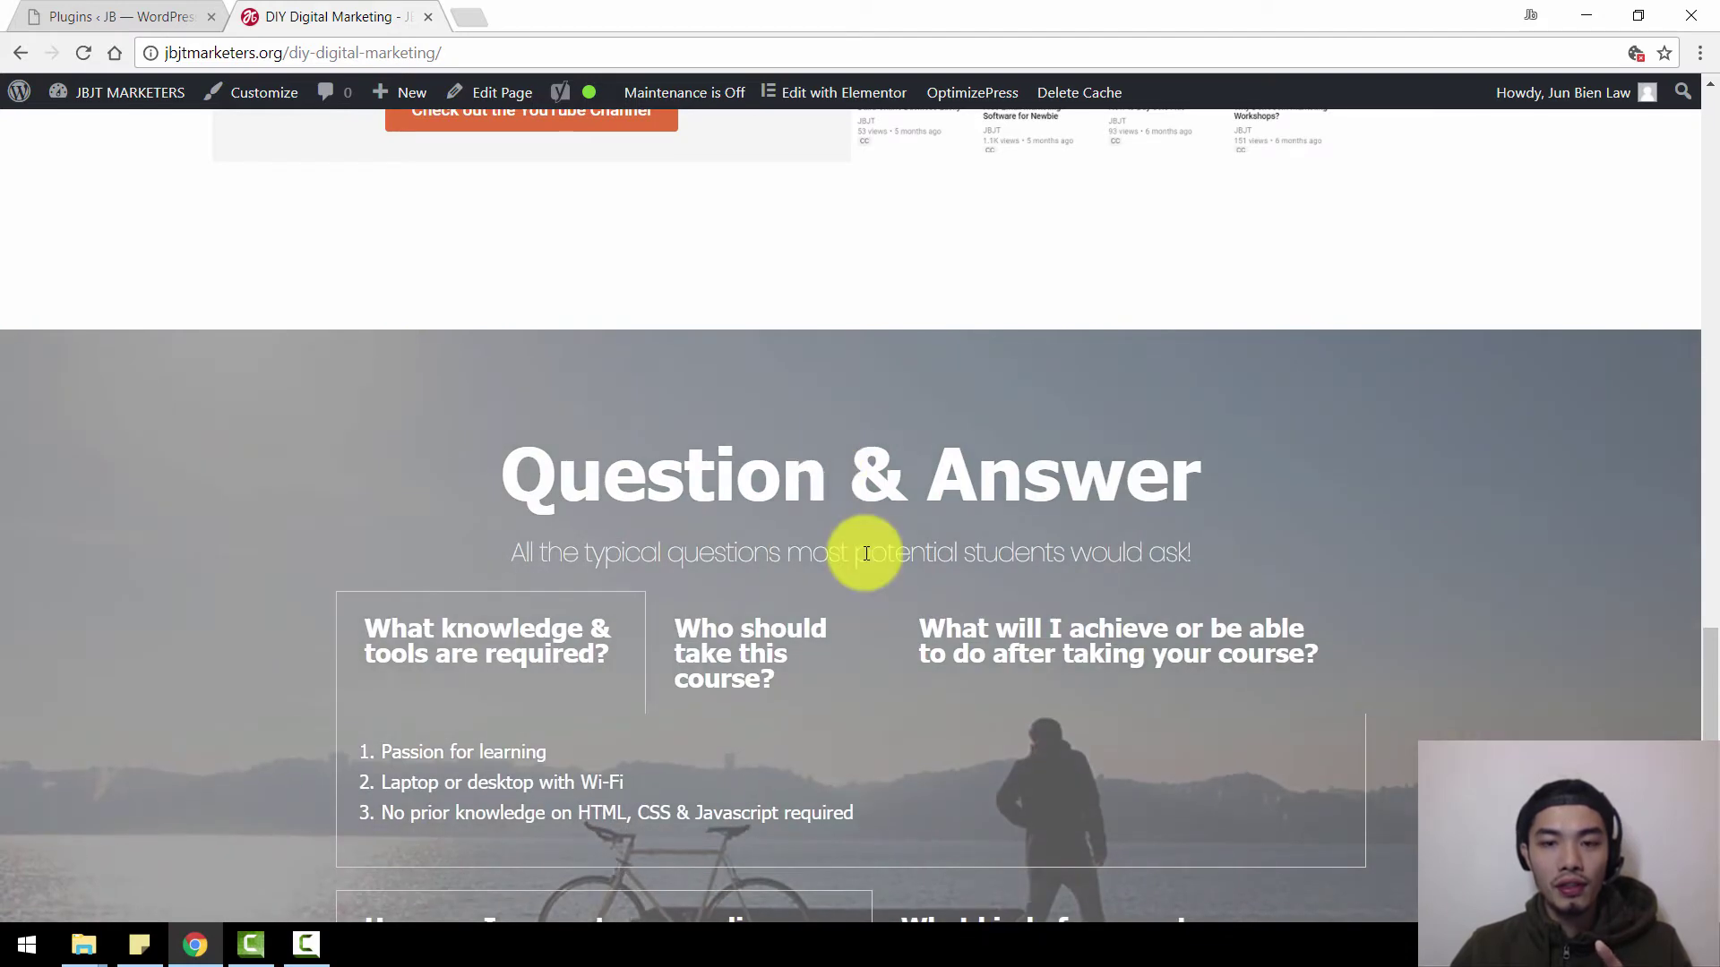
scroll(860, 549, down, 3)
View each Q&A answer, then scroll down to the coupon cutting $29.99 to $10
click(746, 421)
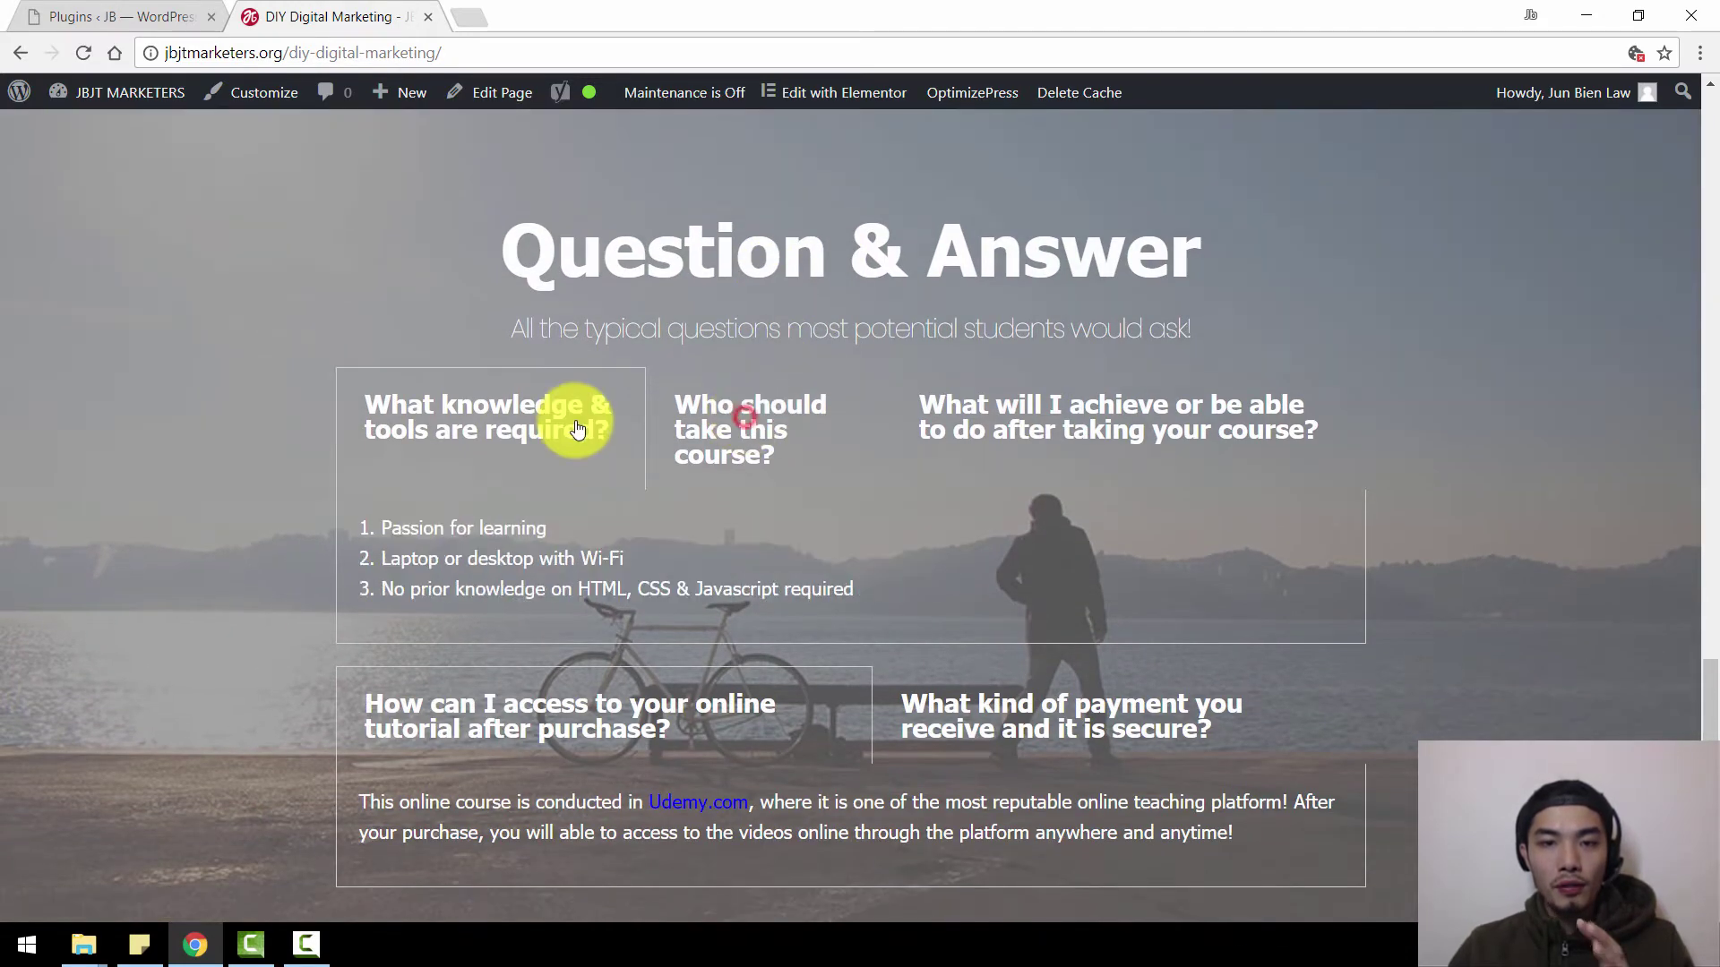
click(764, 437)
click(1033, 418)
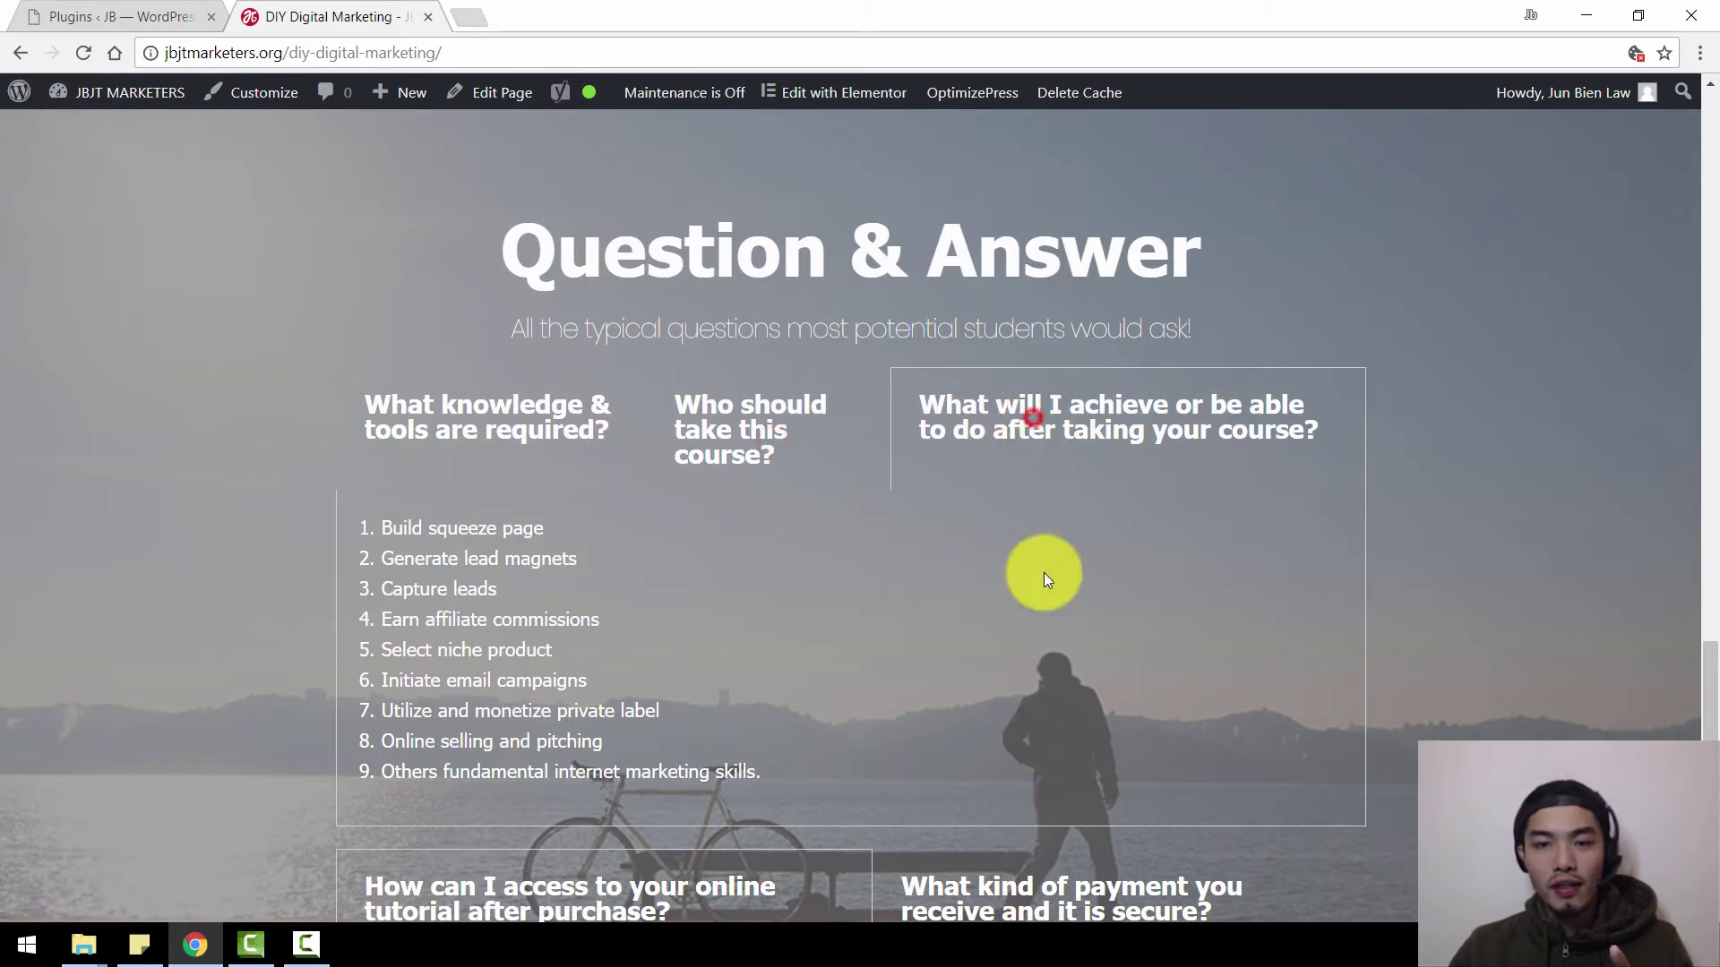
click(1067, 885)
click(528, 376)
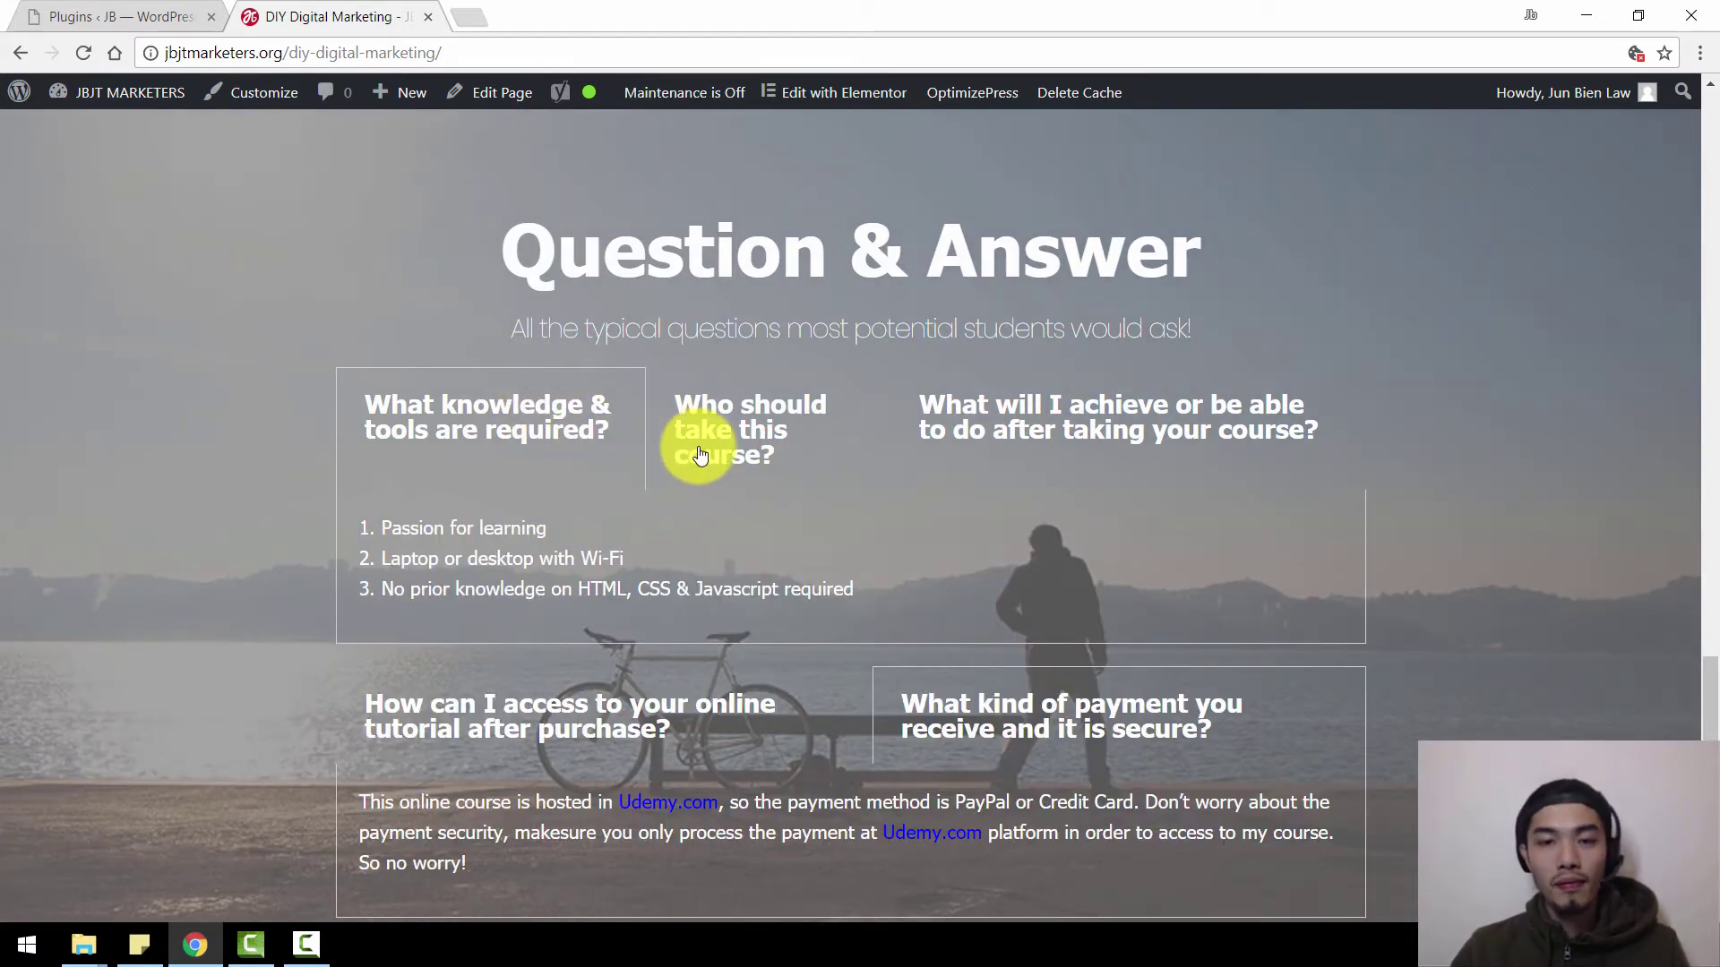
scroll(702, 451, down, 9)
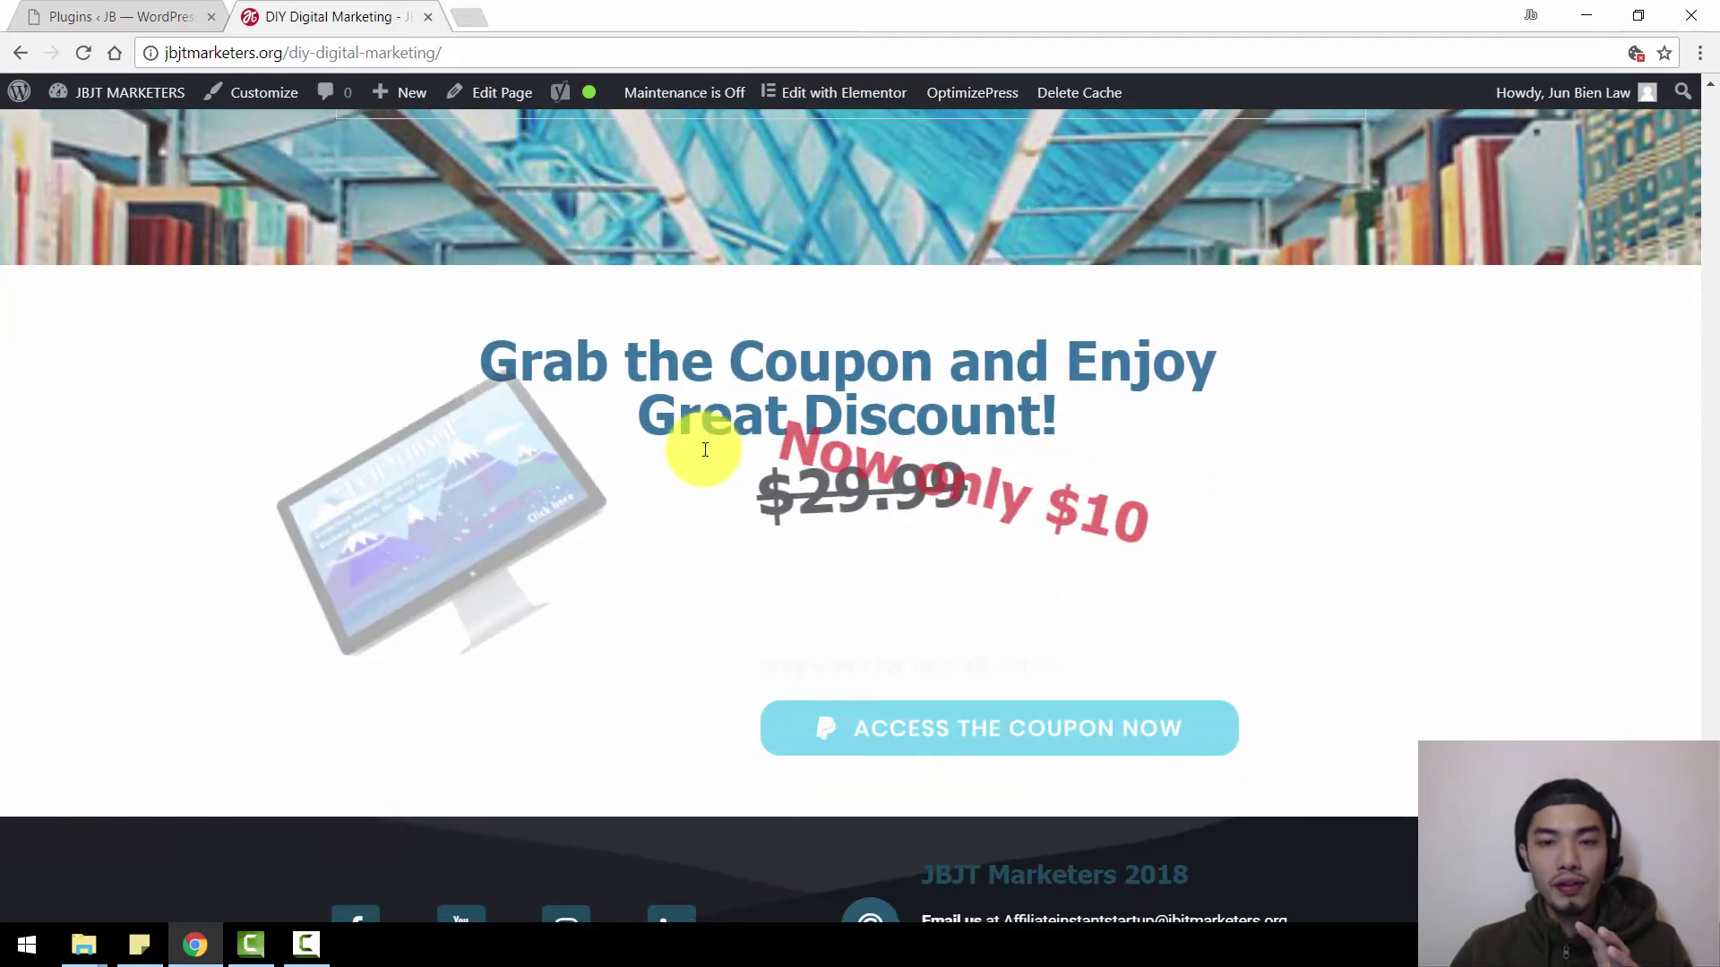
scroll(705, 450, down, 2)
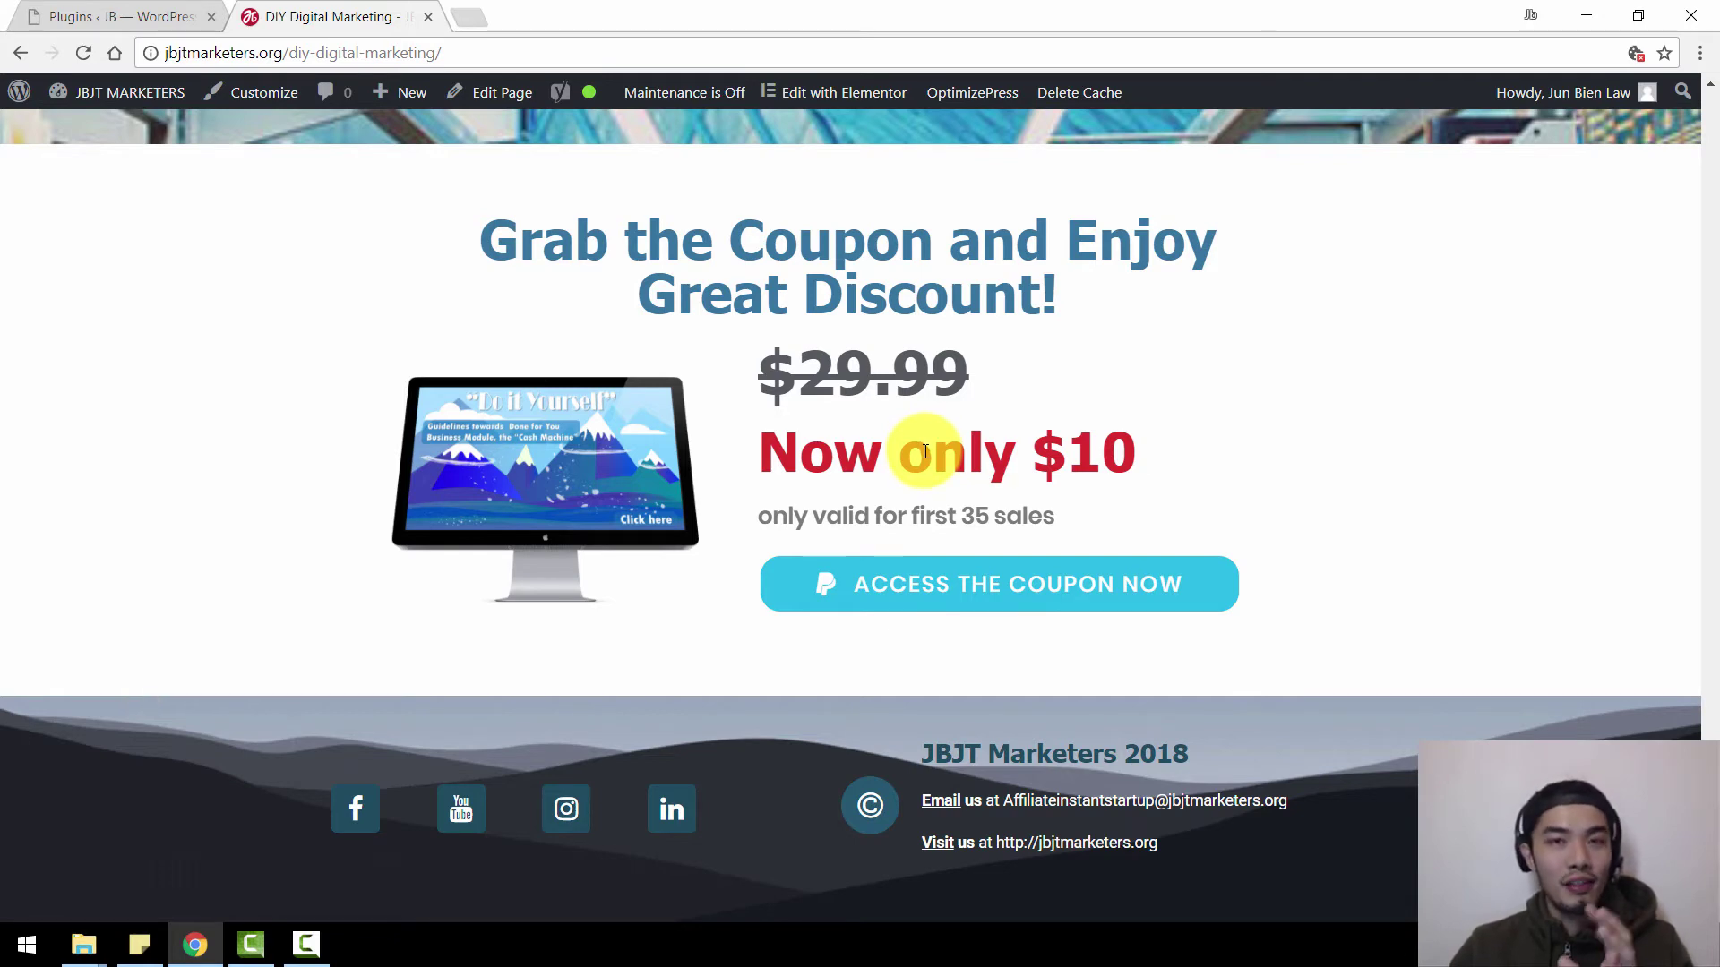
click(965, 601)
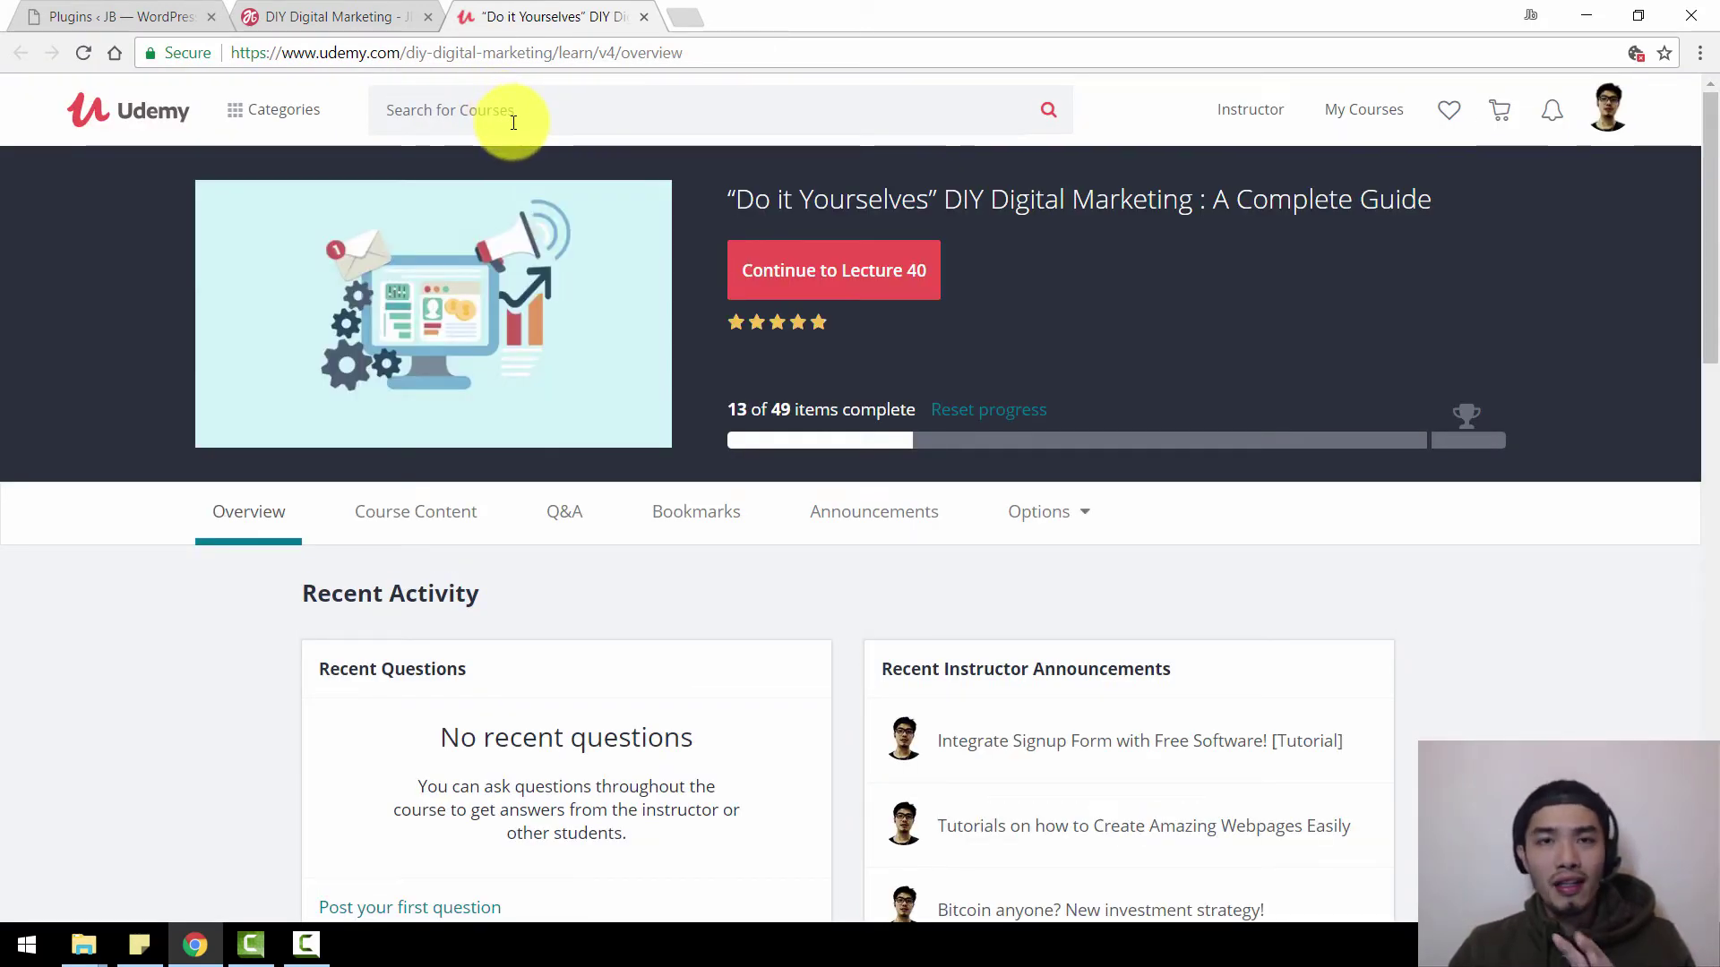
click(644, 18)
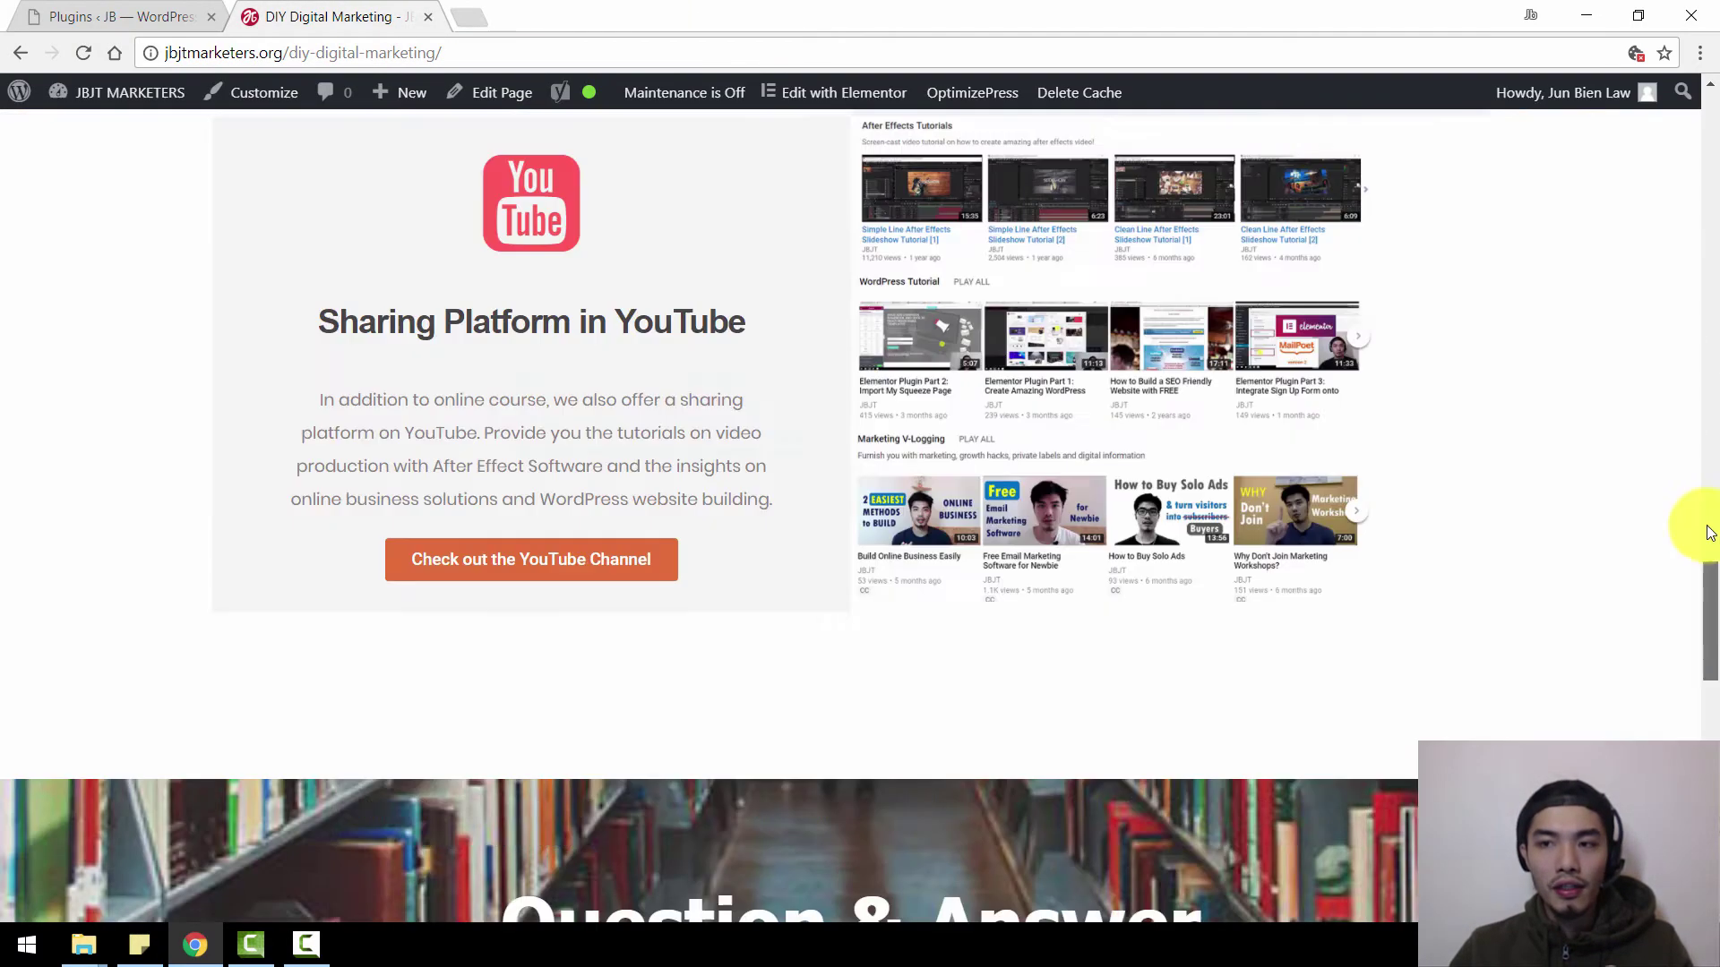
Drag the scrollbar back to the top of the sales page
drag(1710, 856, 1693, 99)
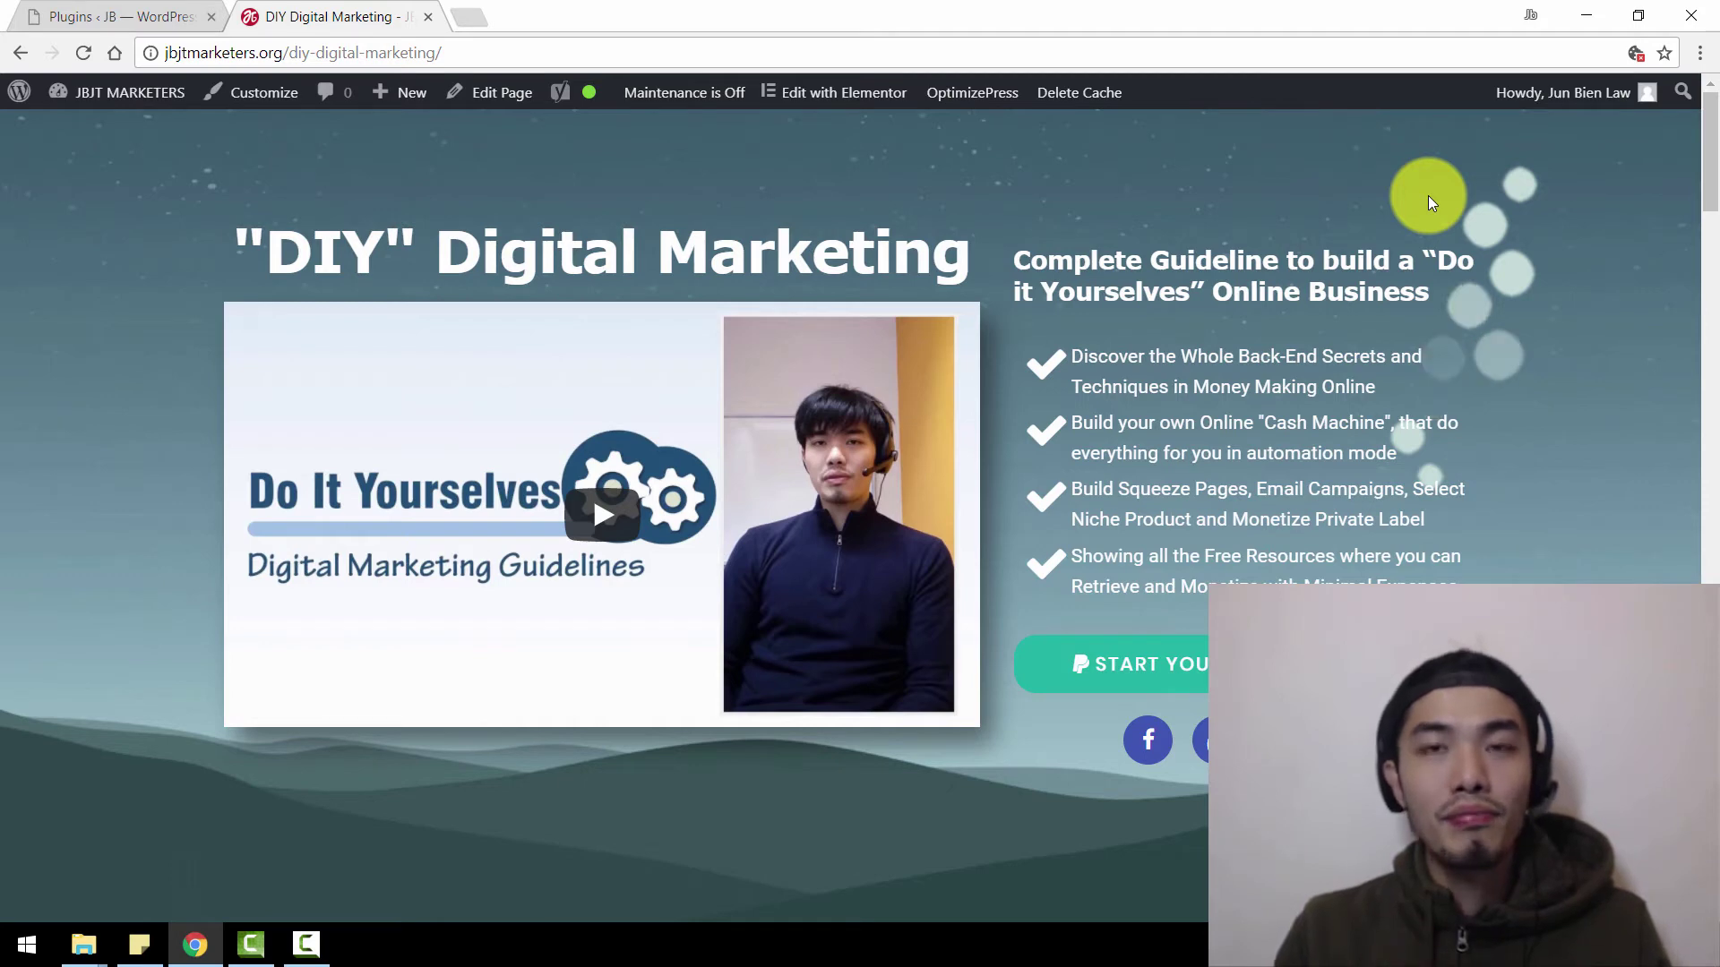
Switch to File Explorer's Elementor Page folder holding the JSON template
key(alt+Tab)
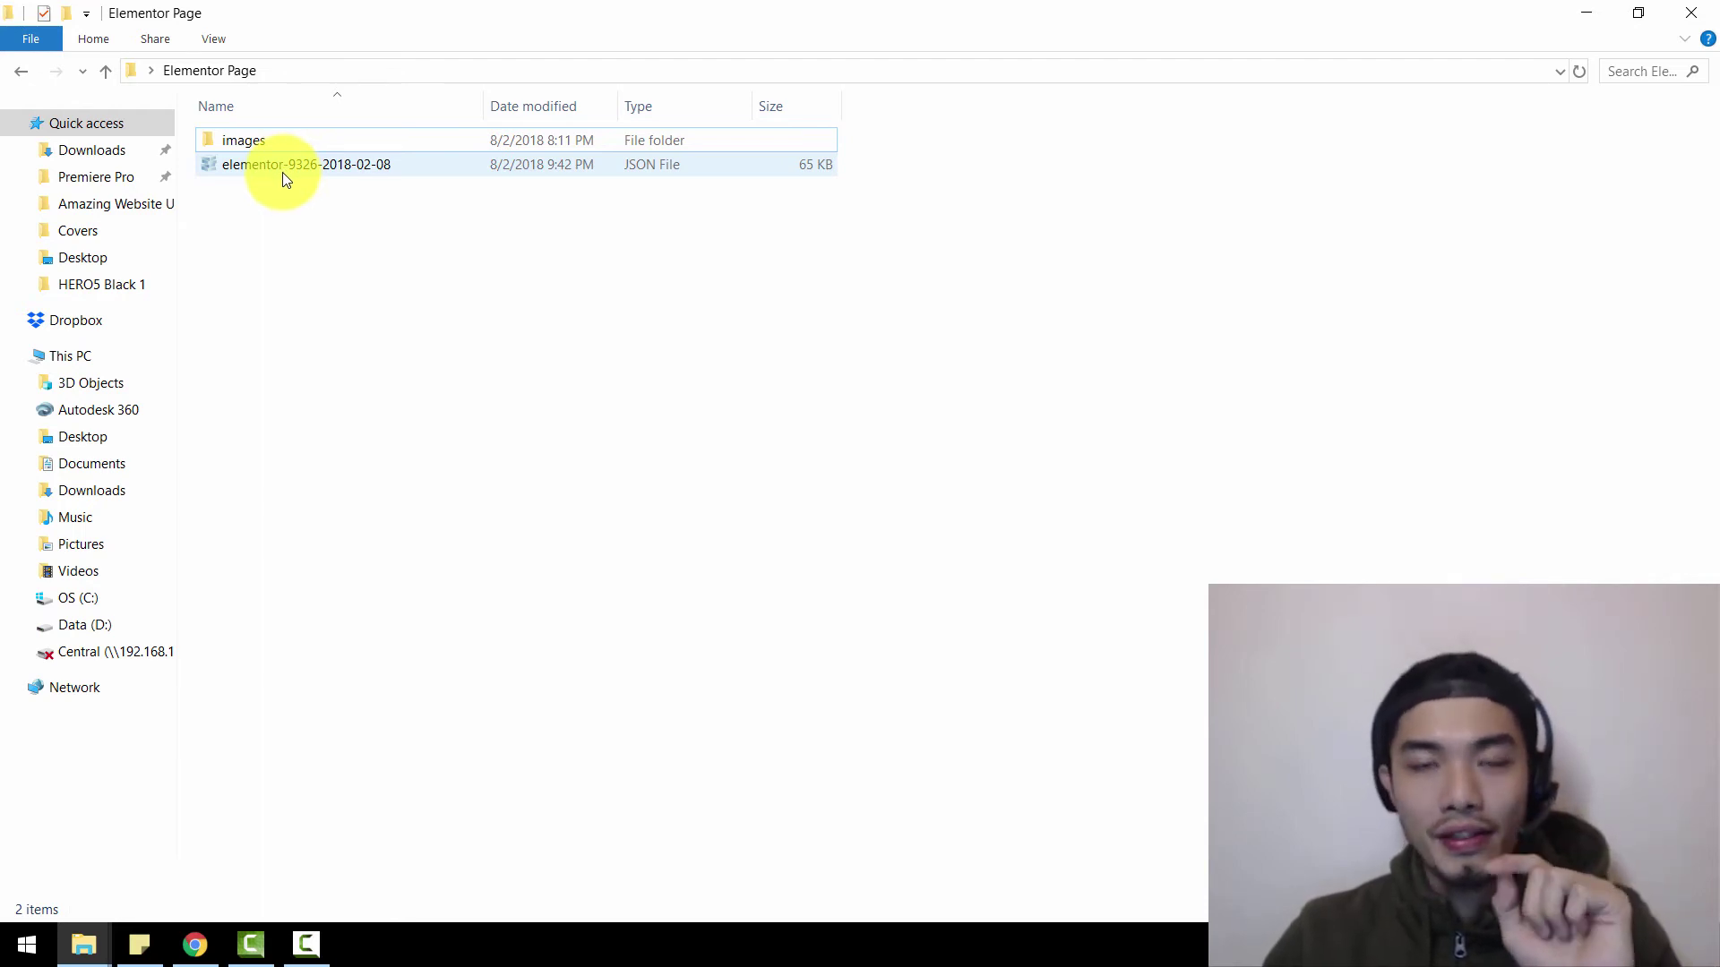
Open the template's images folder to see its 19 icons and photos
double_click(261, 145)
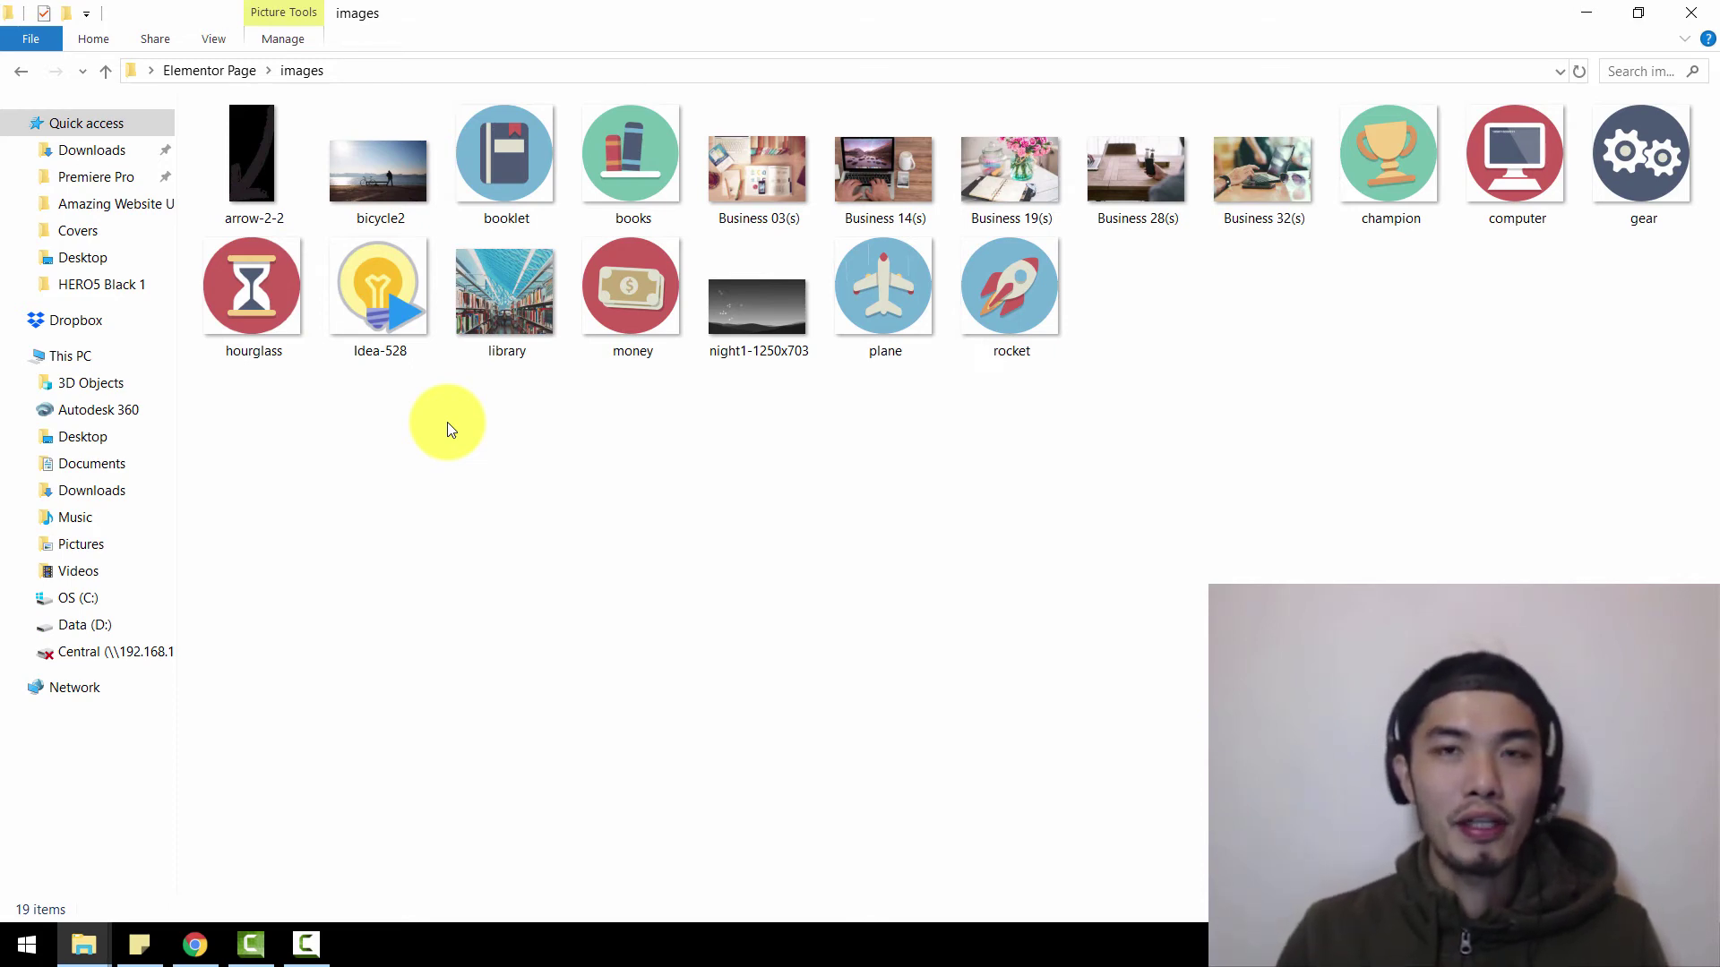
Switch back to the DIY Digital Marketing page in the browser
key(alt+Tab)
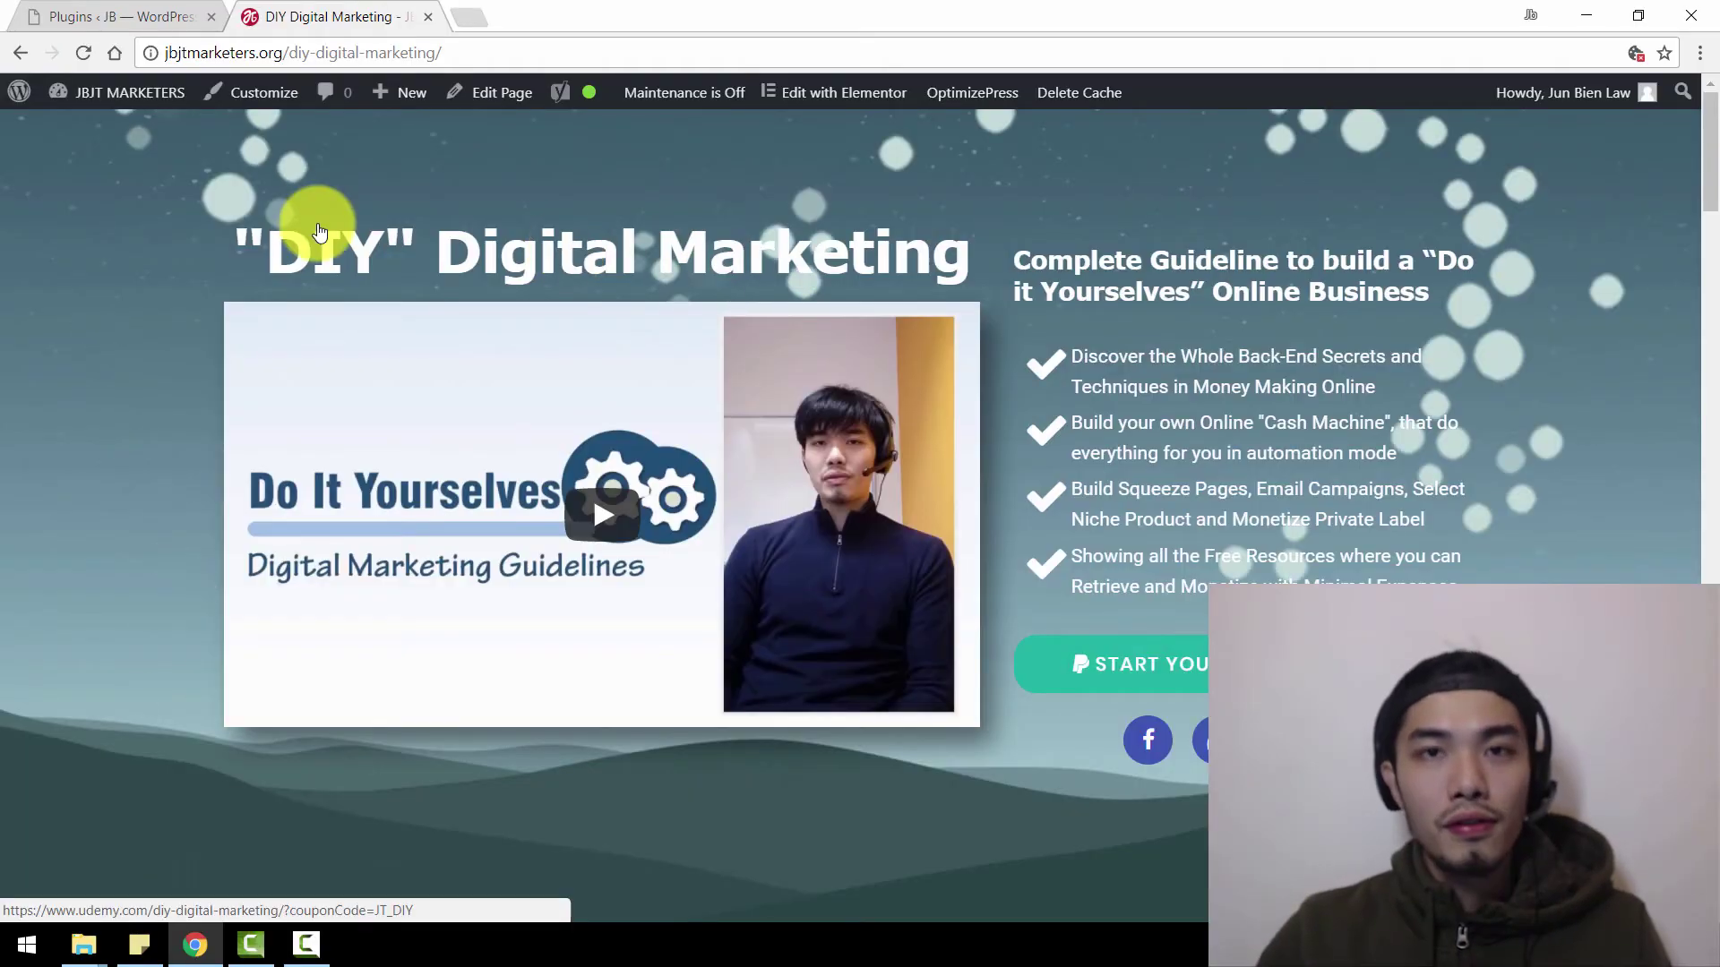
From the Plugins admin page, open the new site's homepage in a new tab
click(121, 18)
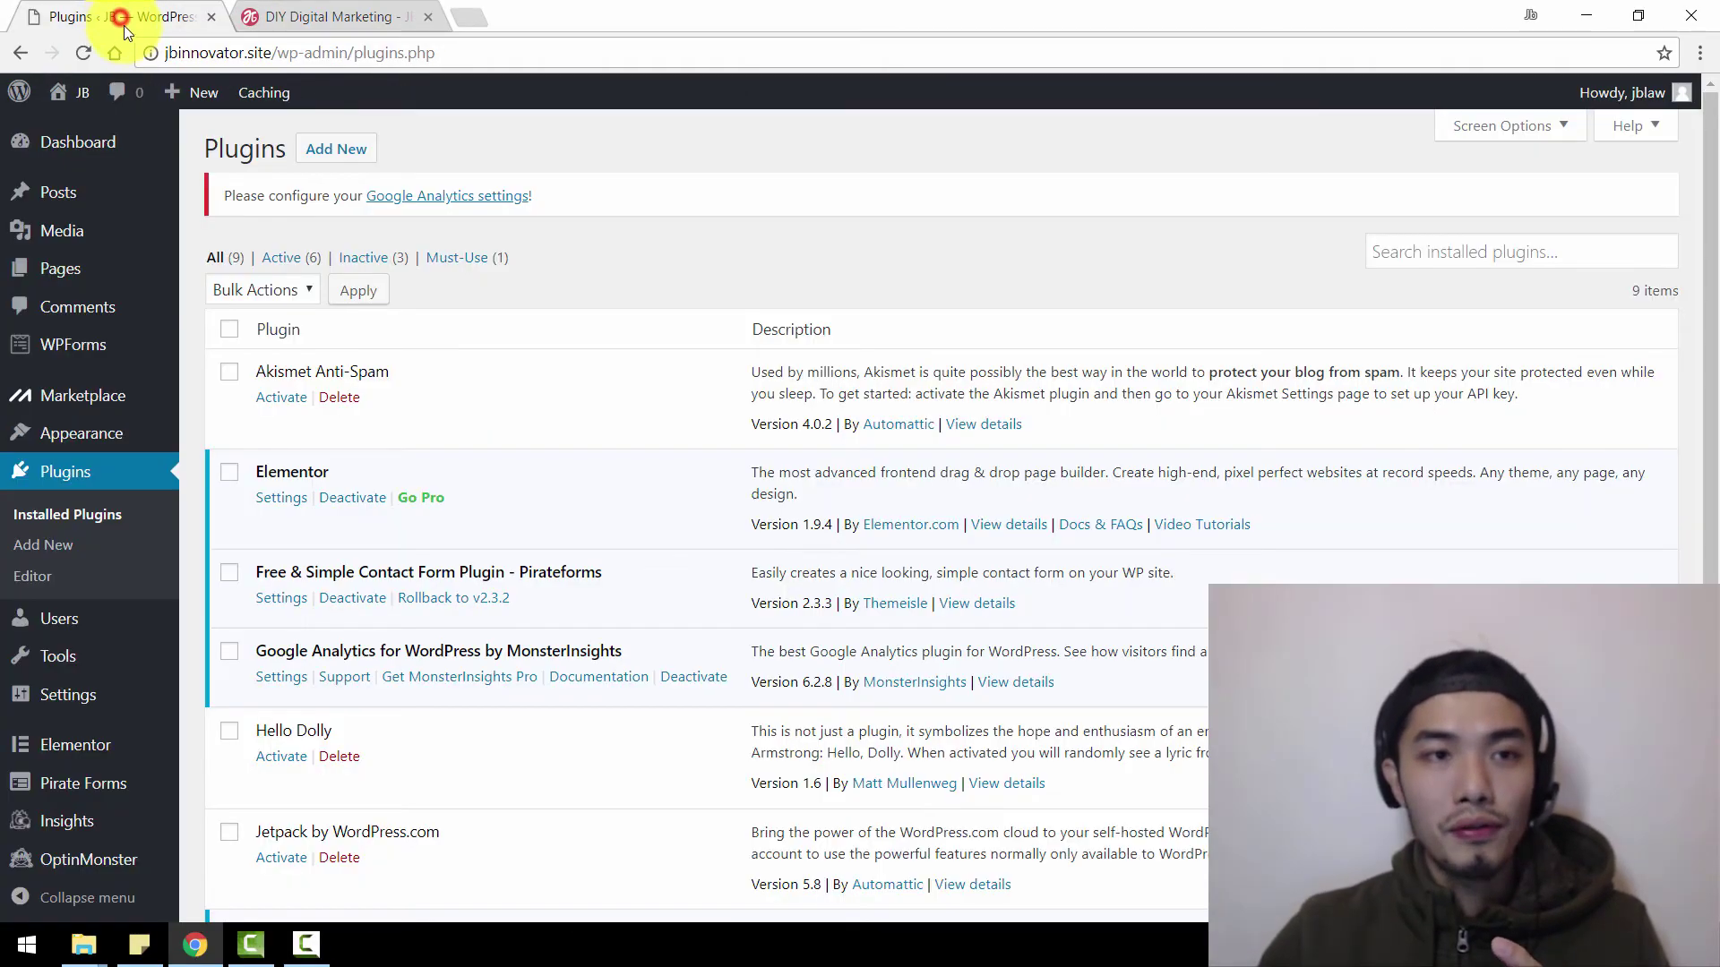
middle_click(77, 120)
click(332, 16)
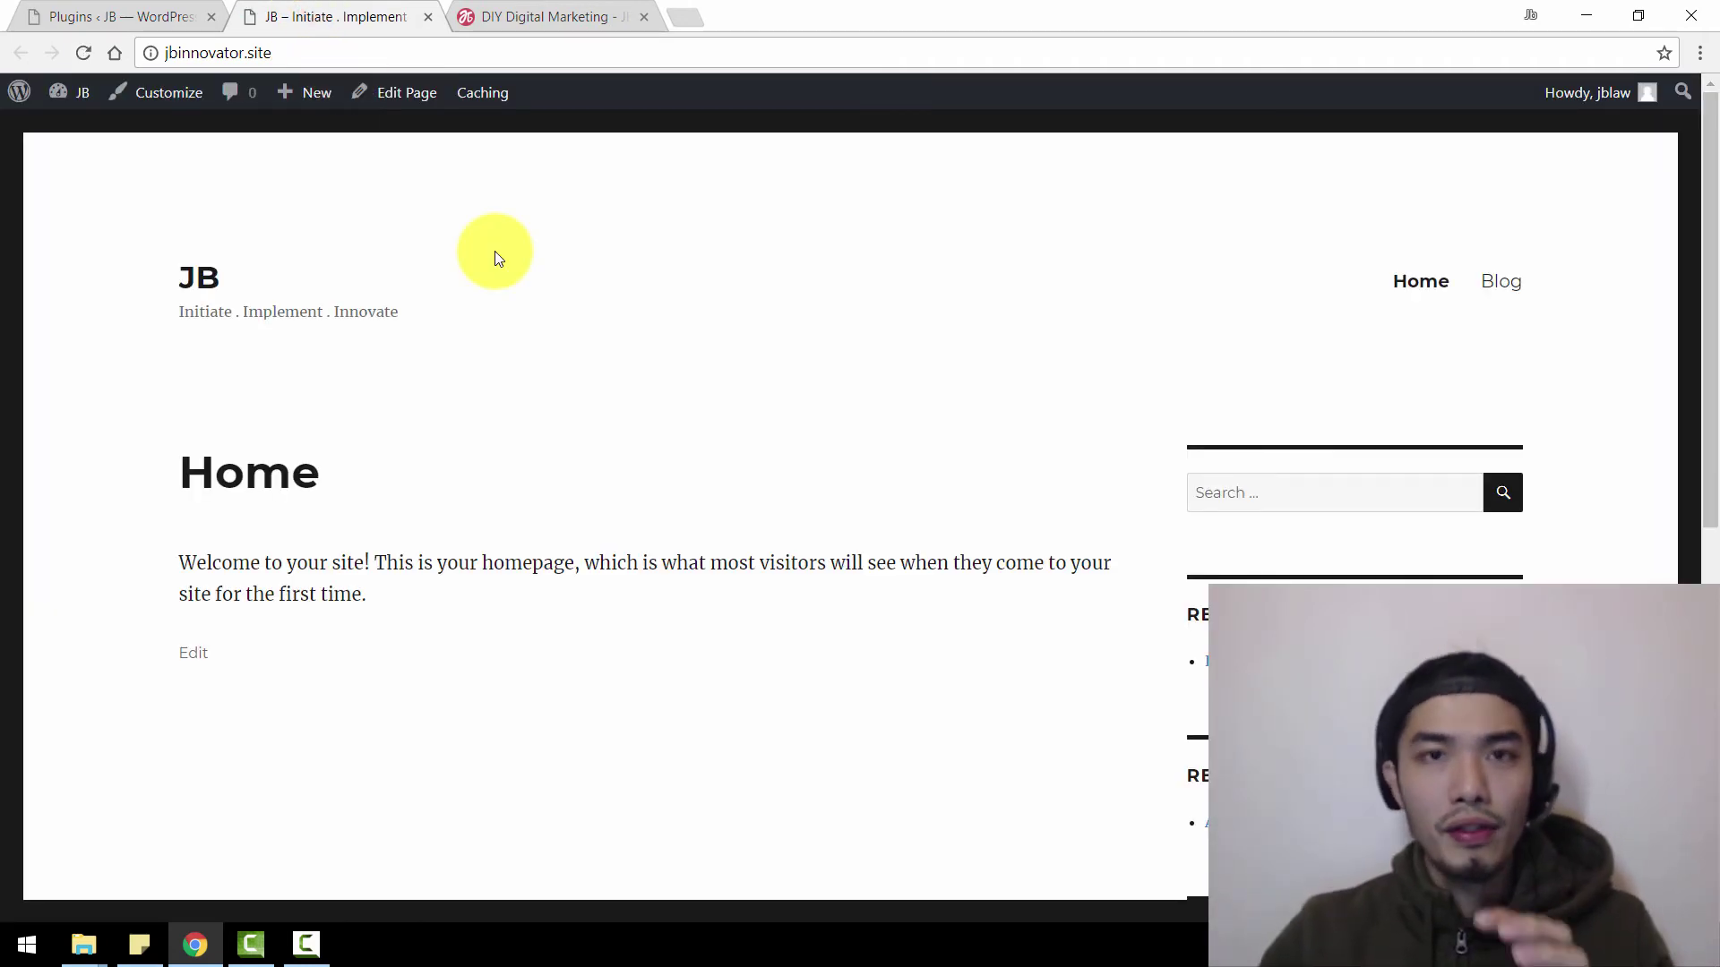
Scroll through the live homepage, then go back to the Plugins admin tab
scroll(494, 257, down, 8)
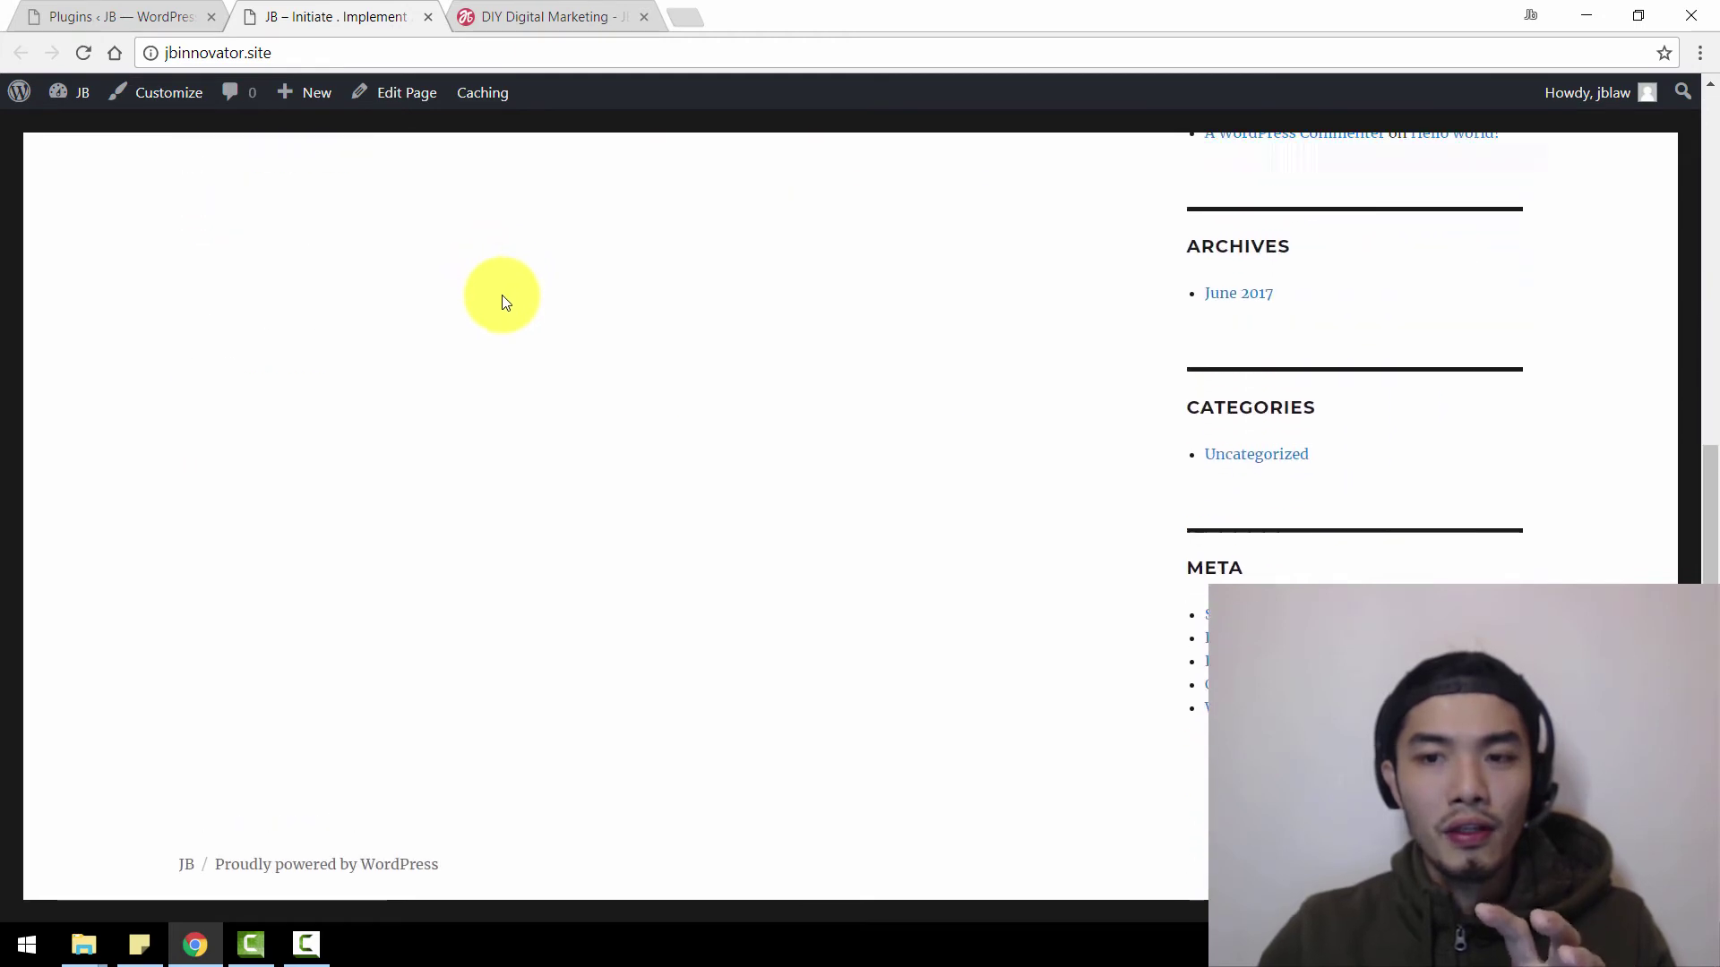
scroll(503, 301, up, 8)
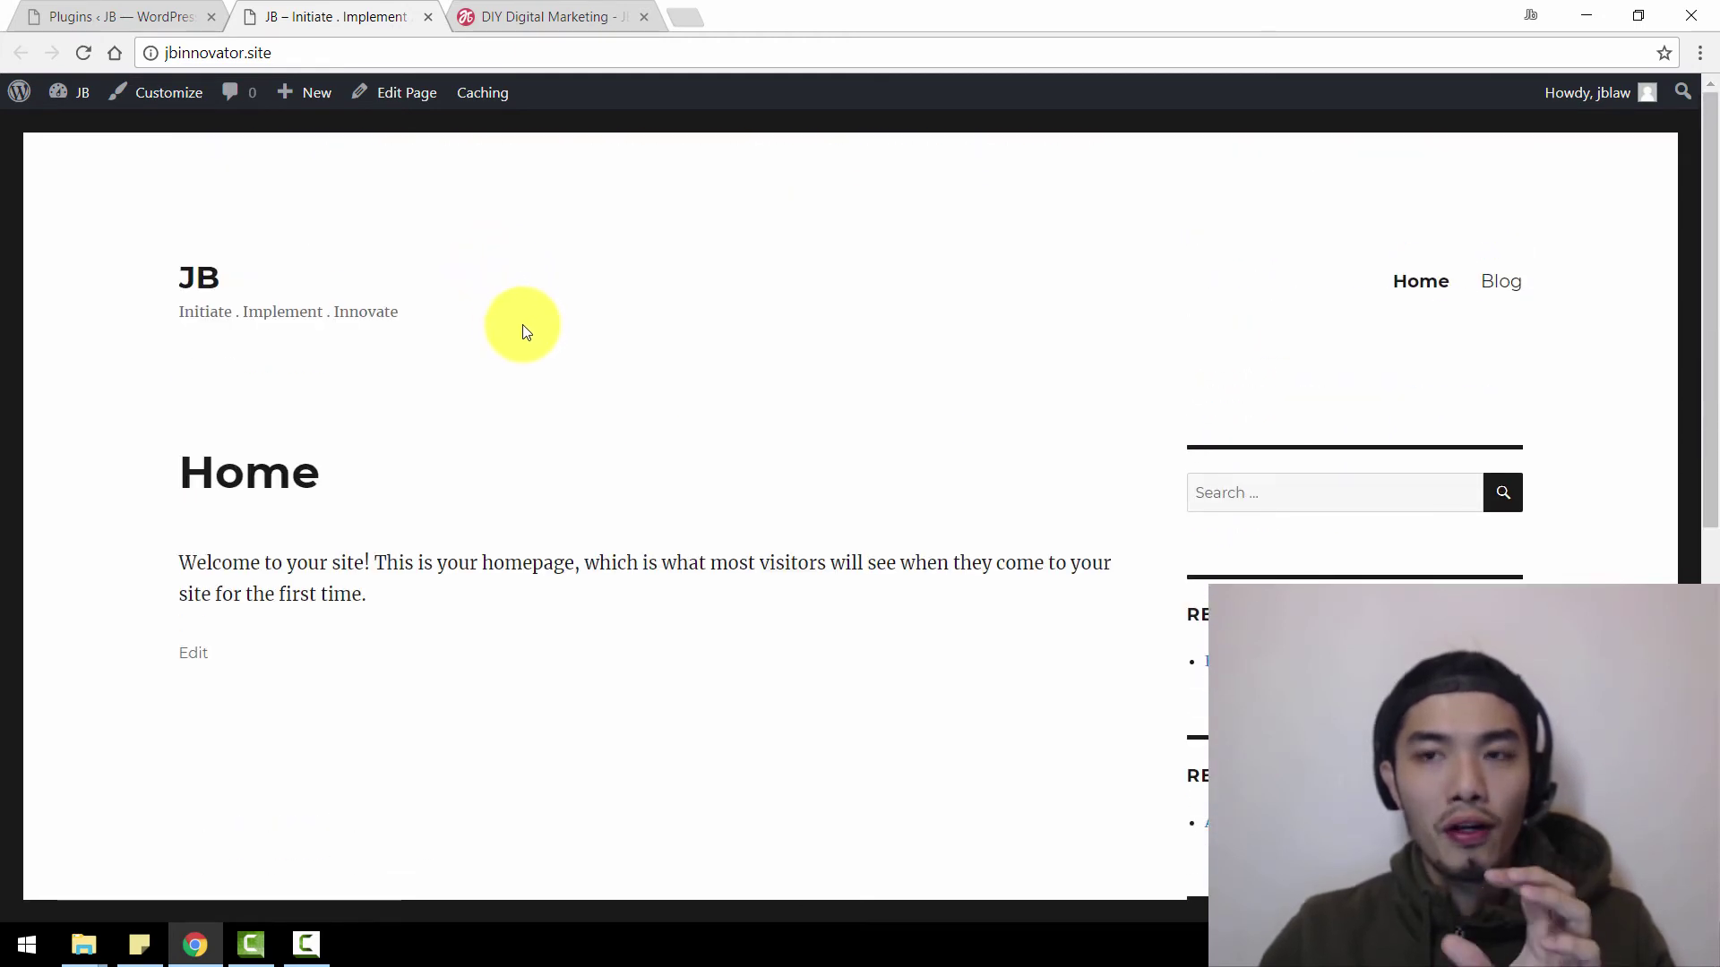
scroll(645, 389, down, 2)
scroll(644, 389, up, 2)
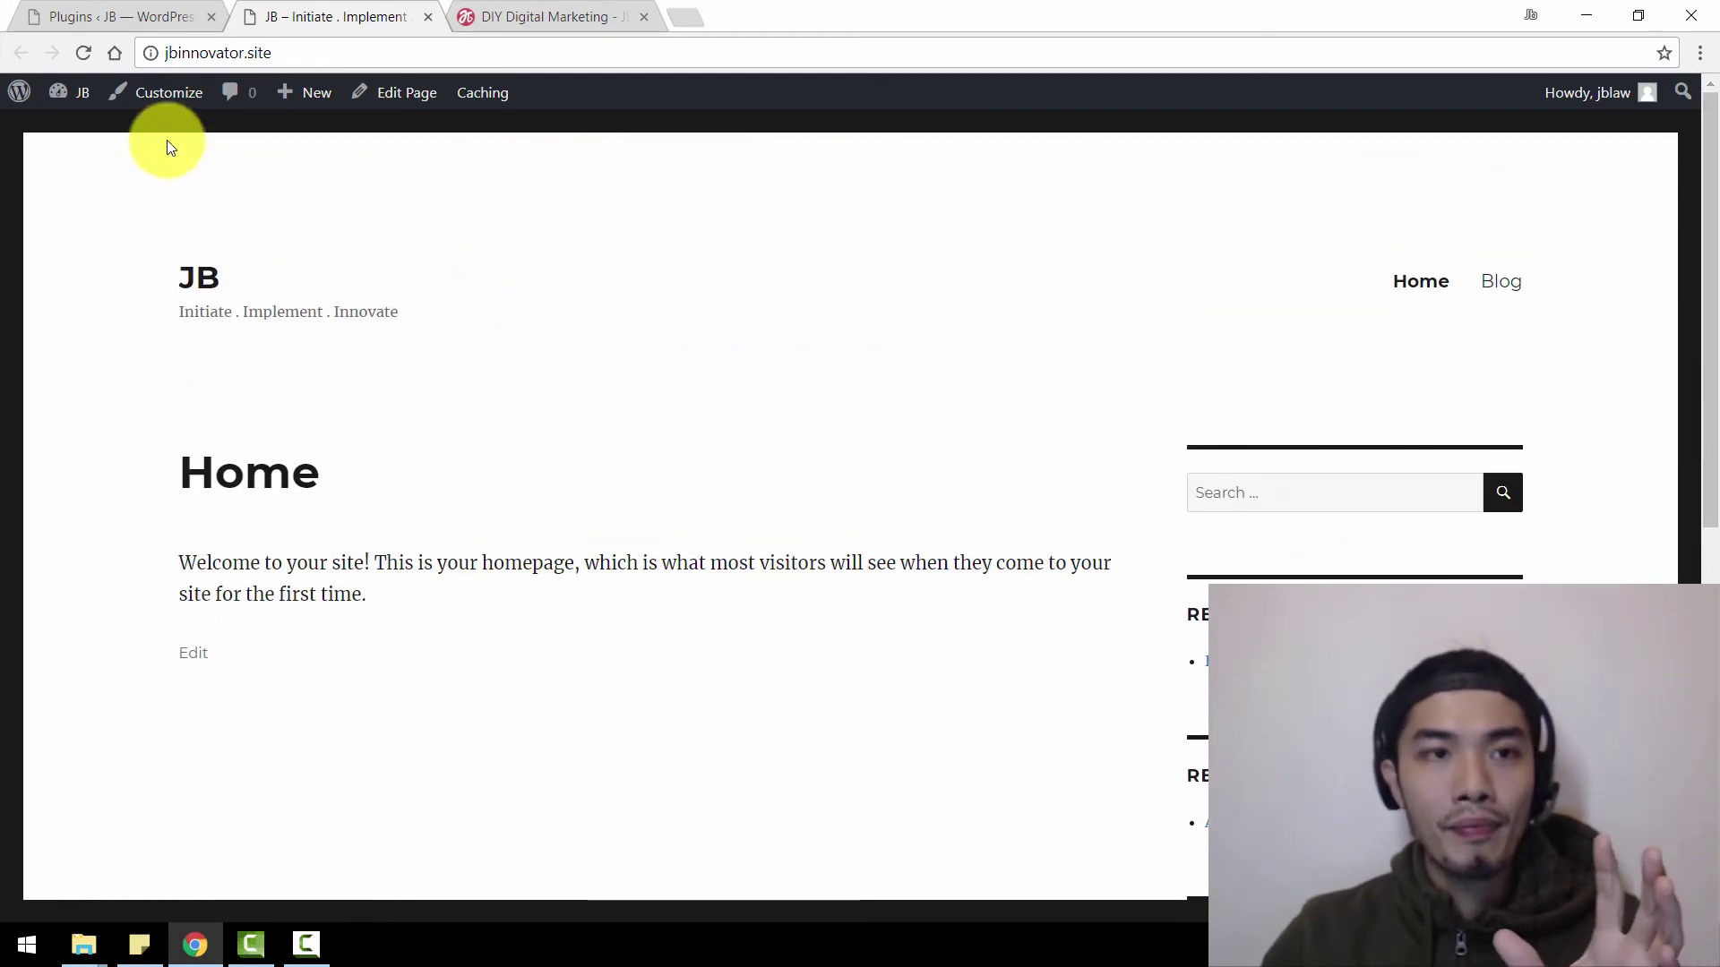
click(126, 9)
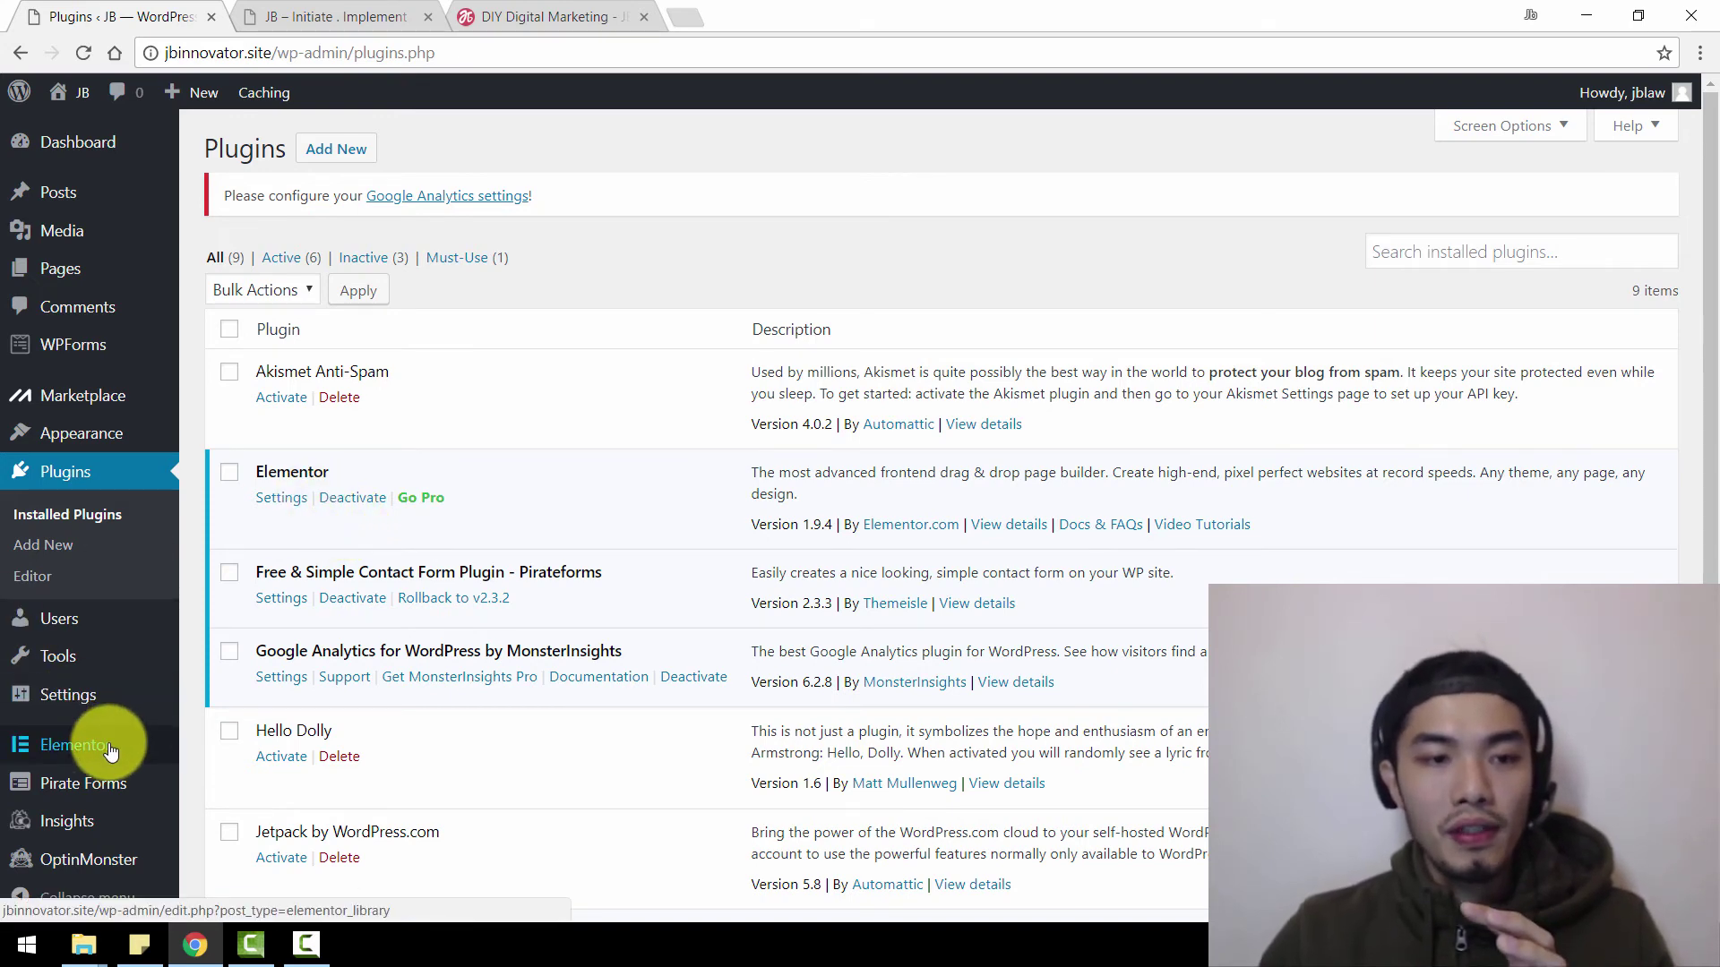
Open Elementor's My Library from the admin sidebar, showing the 'test' template
mouse_move(111, 750)
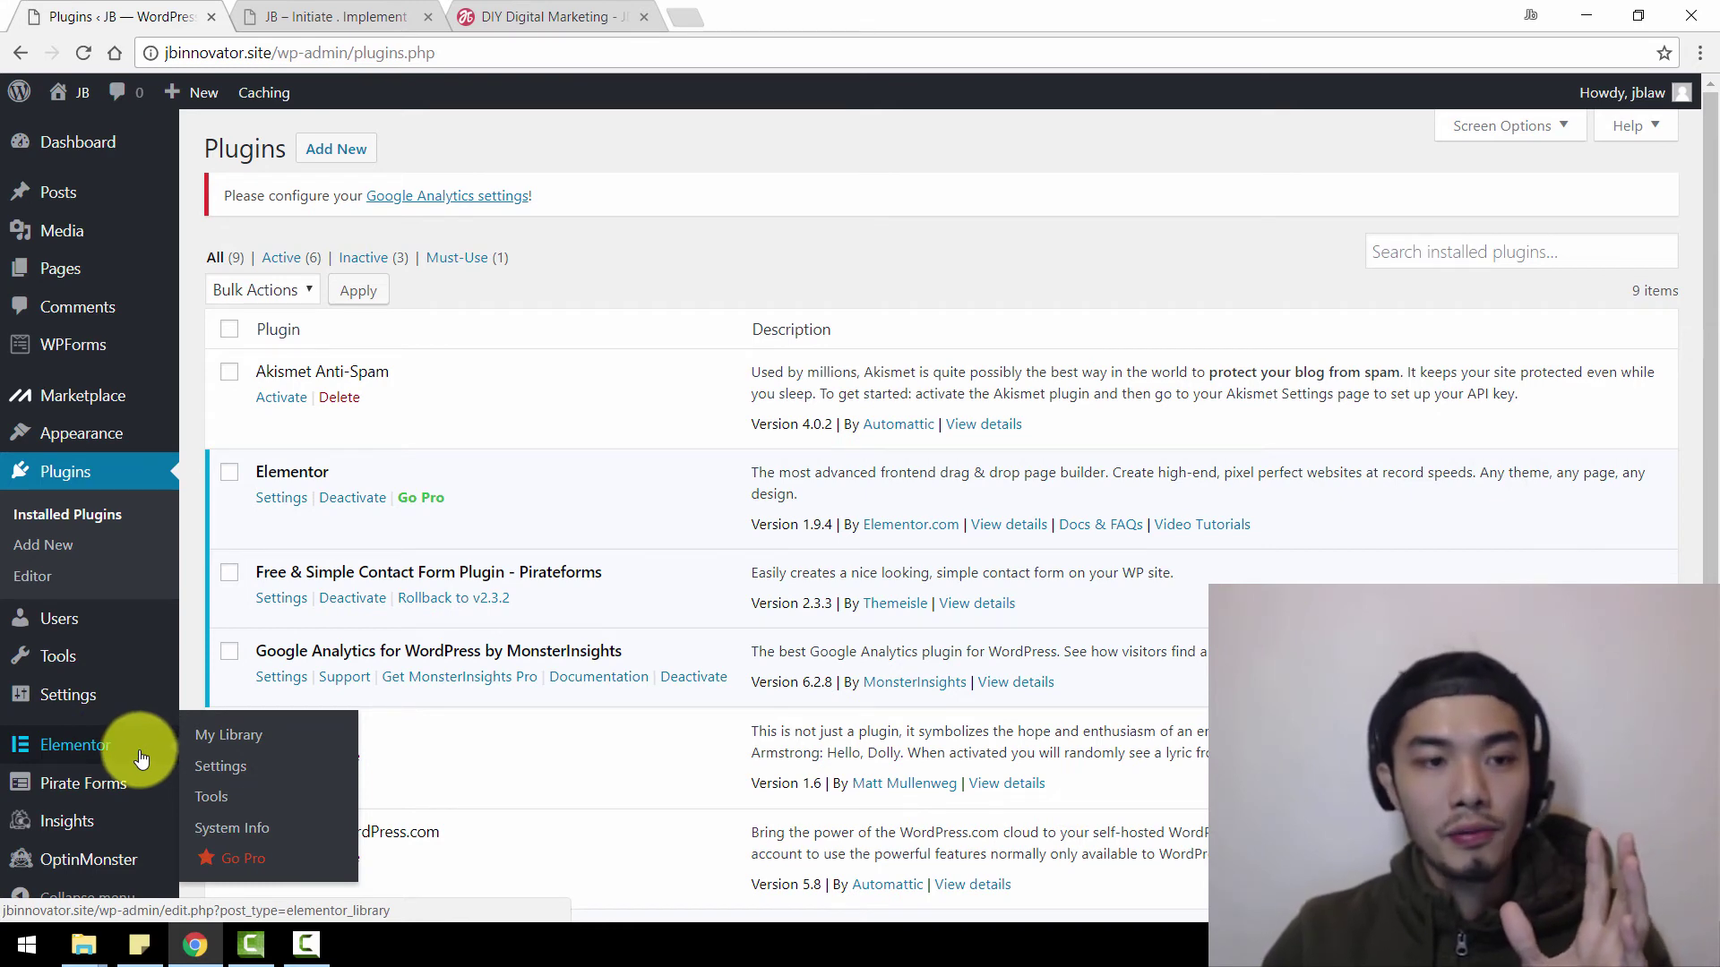
click(140, 755)
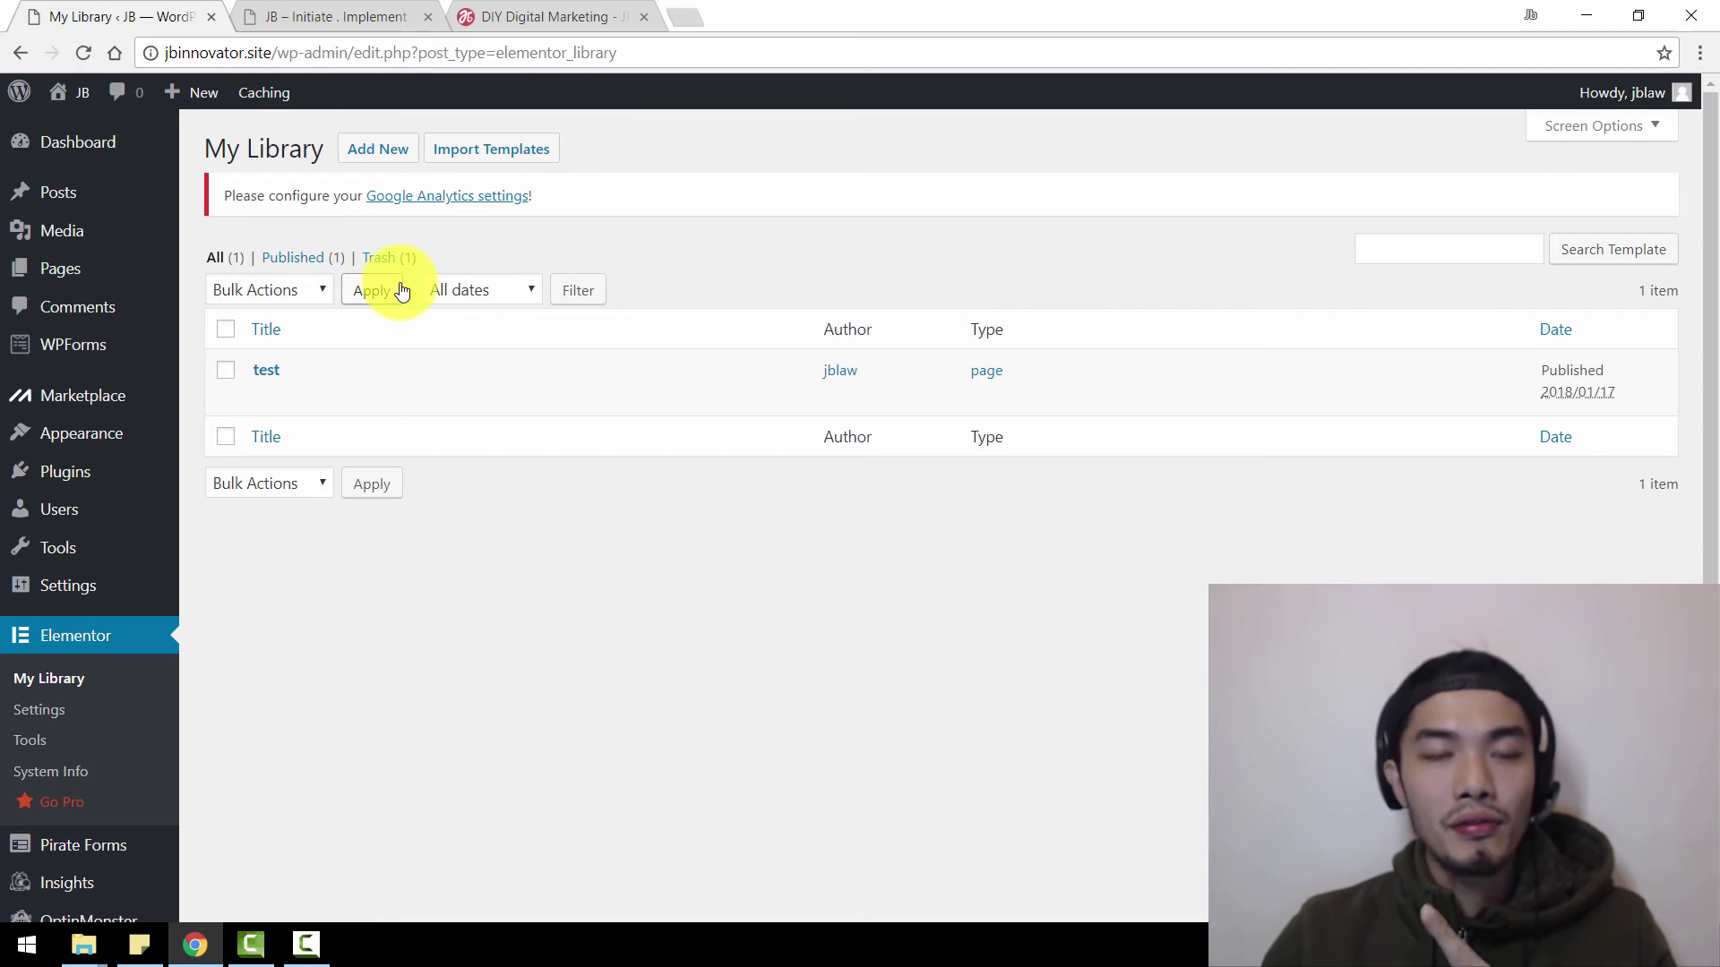
click(489, 154)
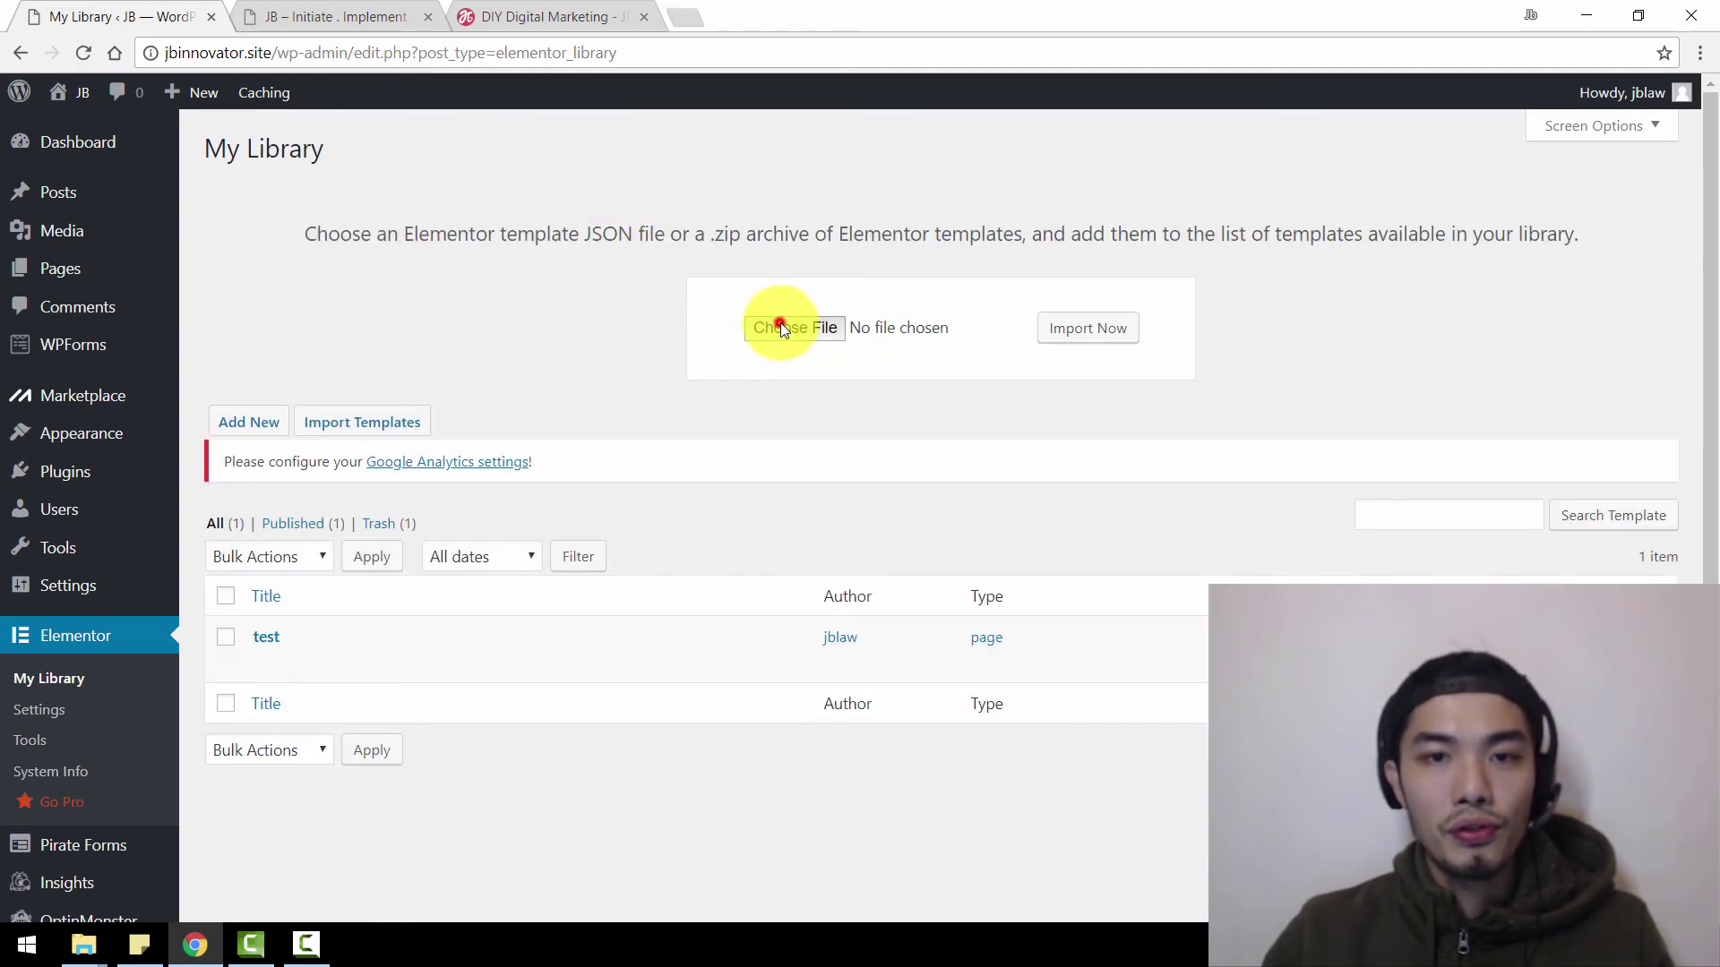
click(781, 326)
double_click(276, 349)
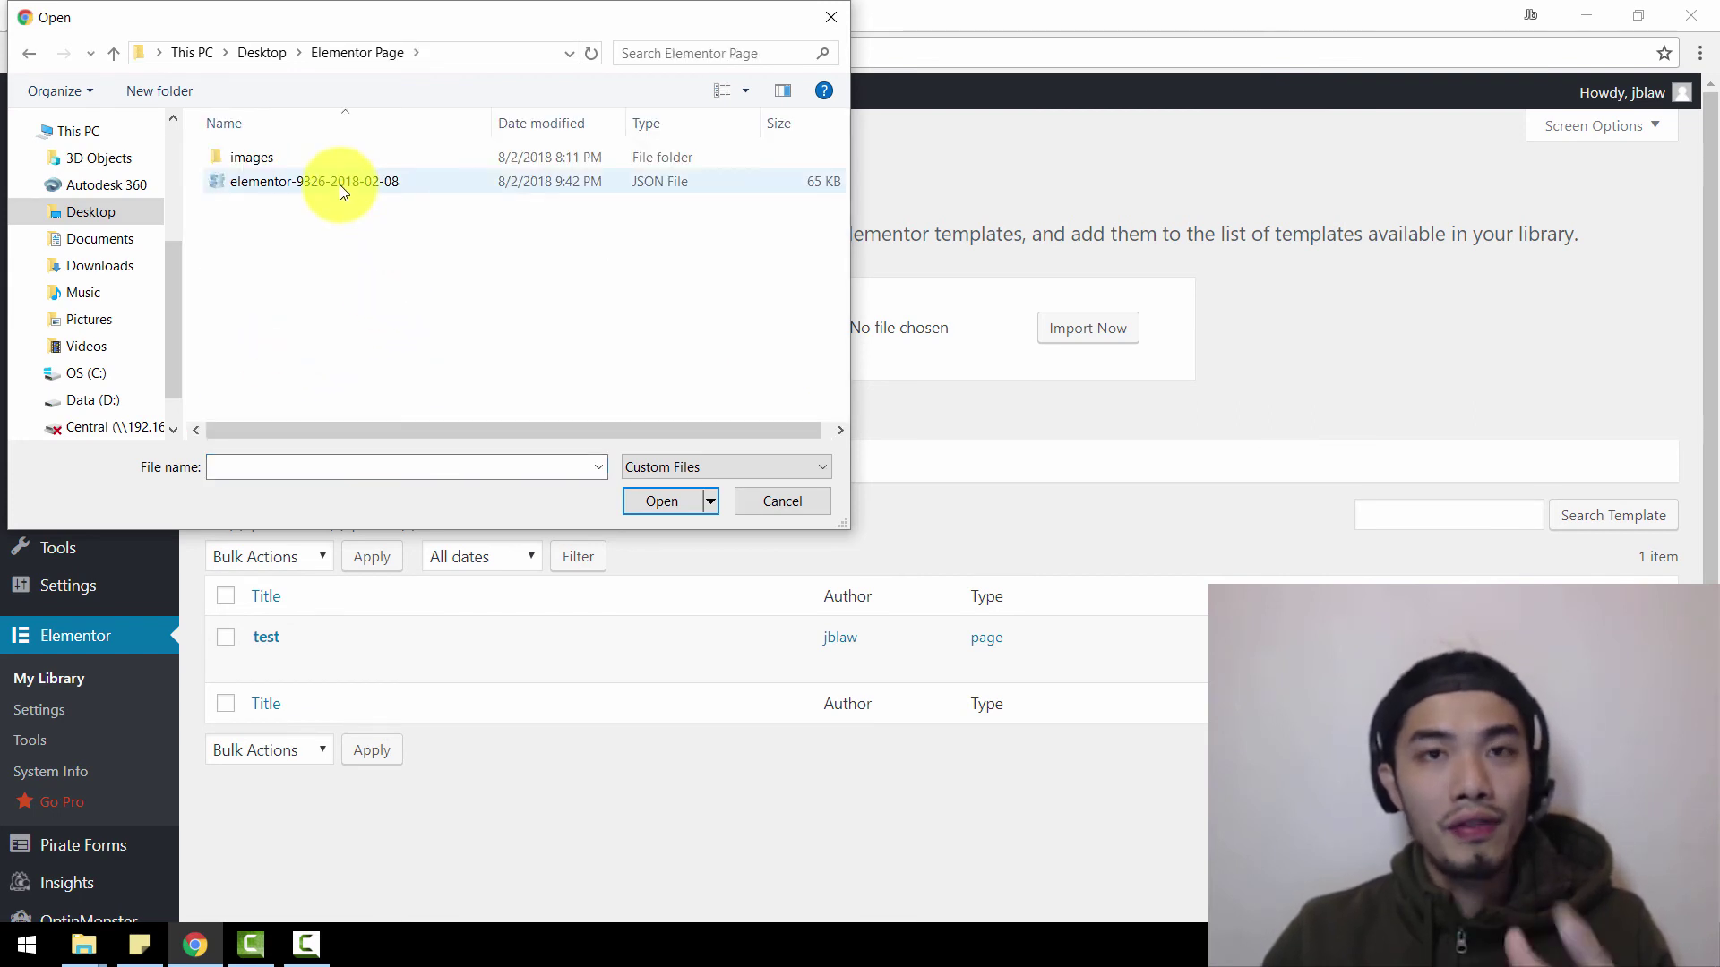
click(254, 184)
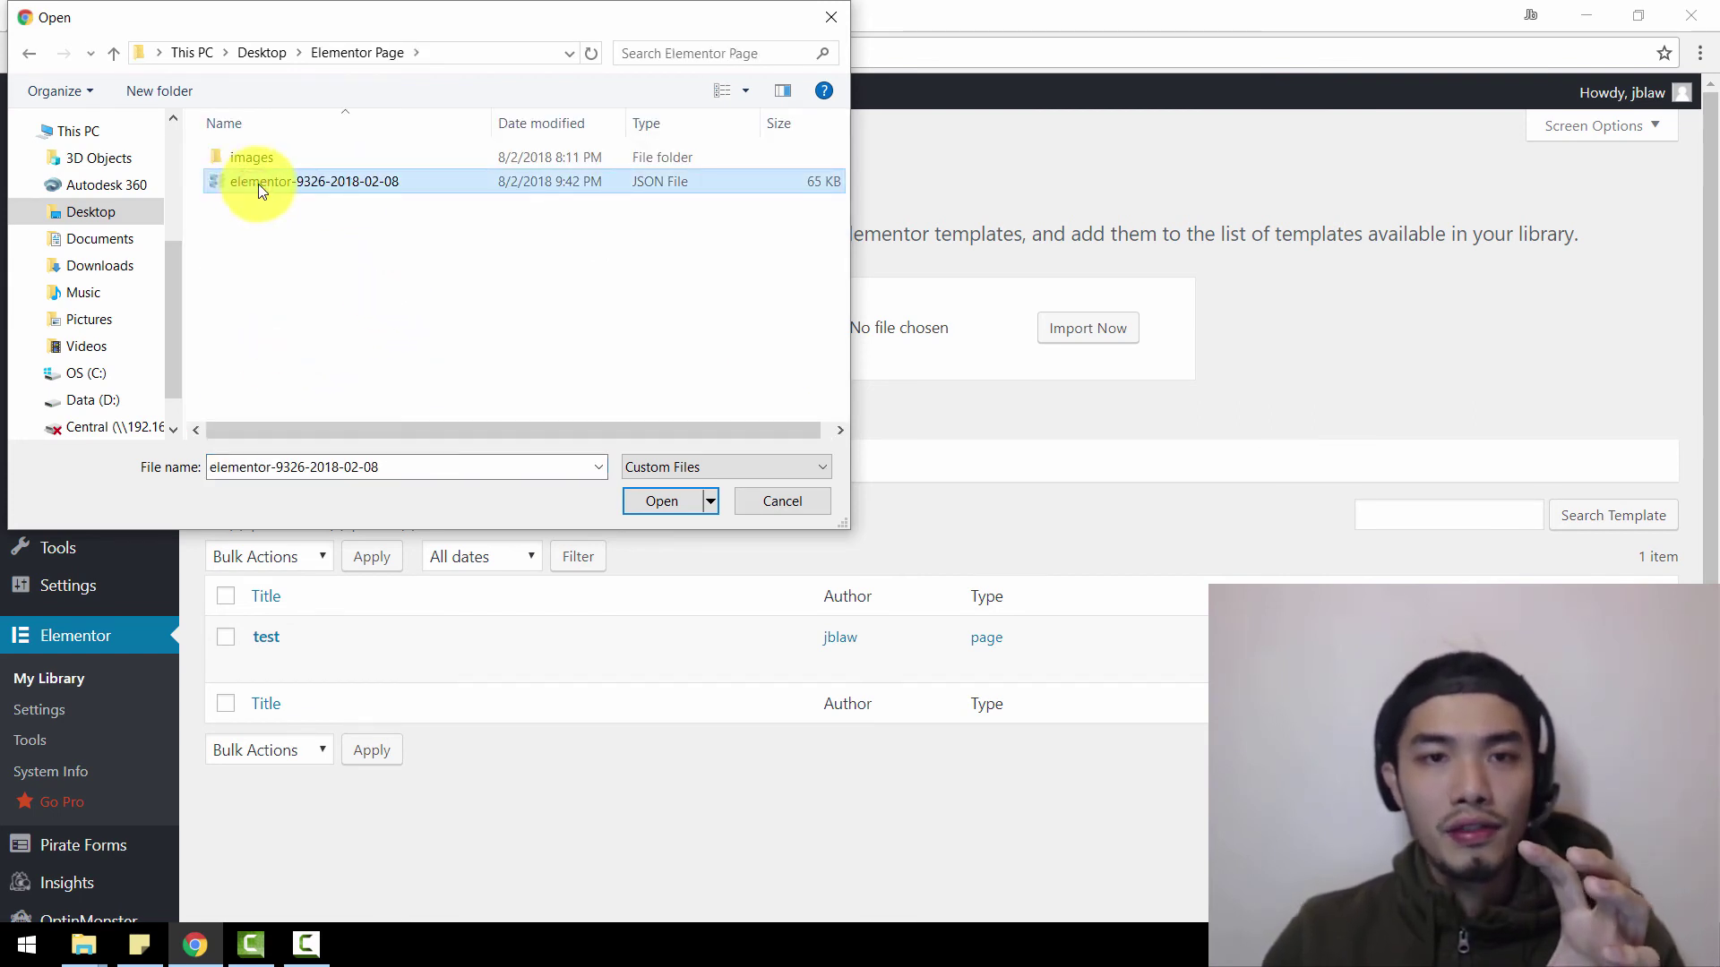
click(663, 502)
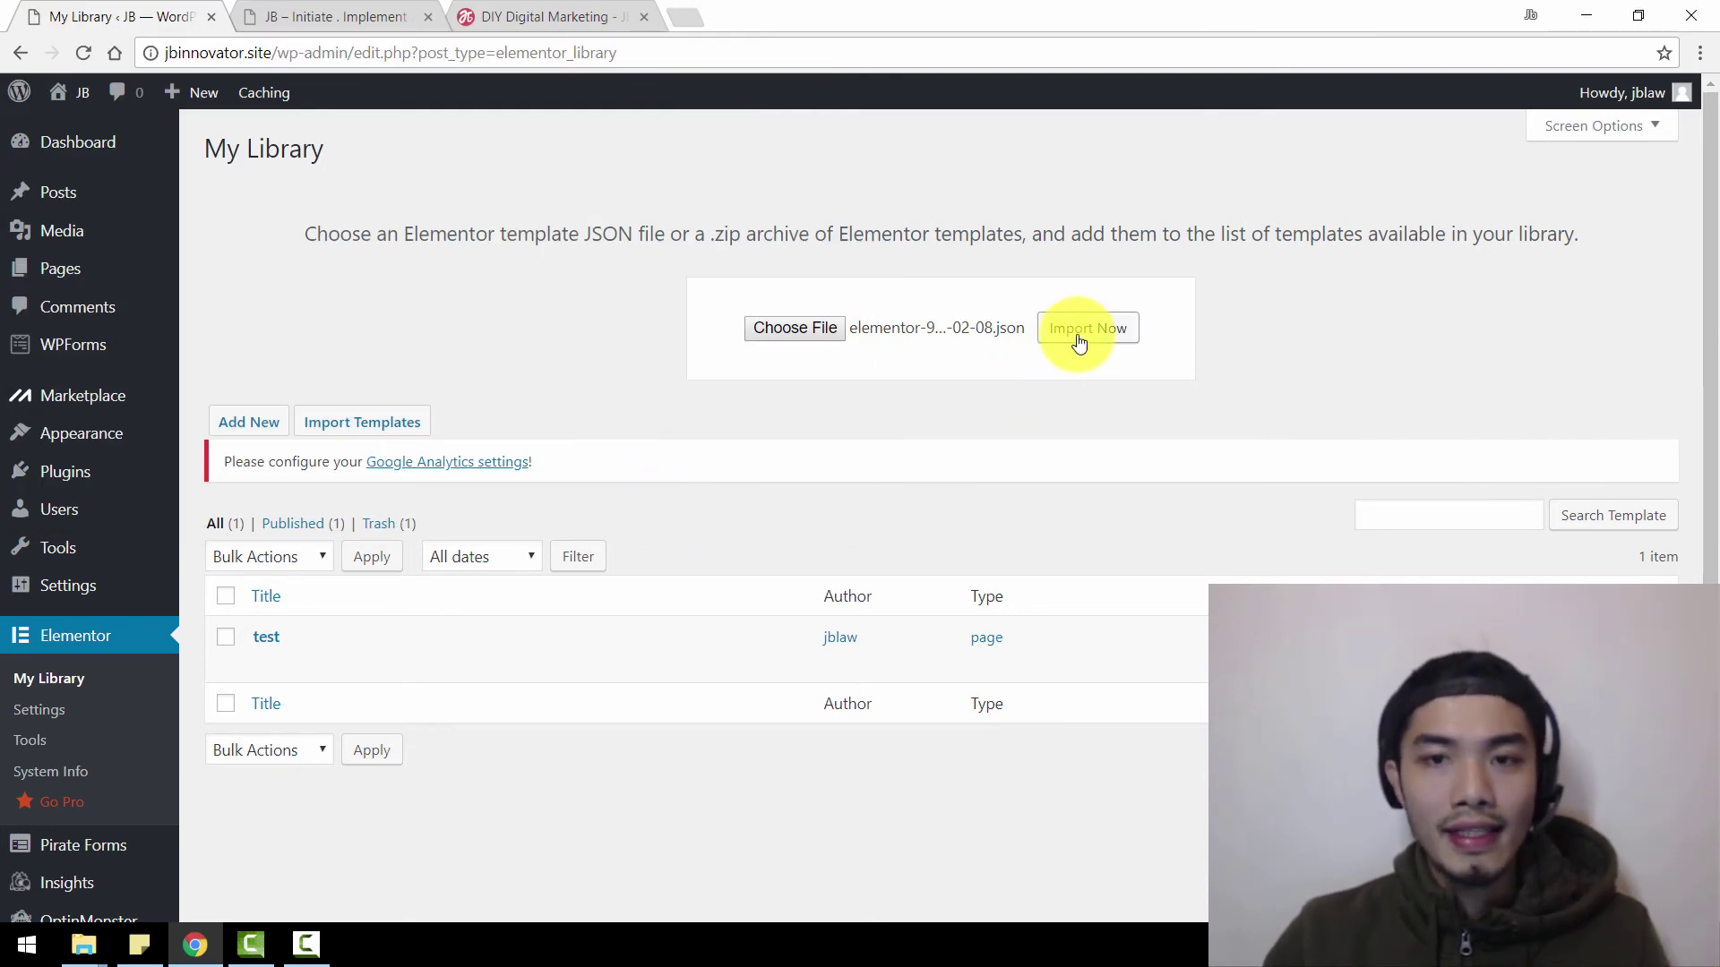
click(1079, 343)
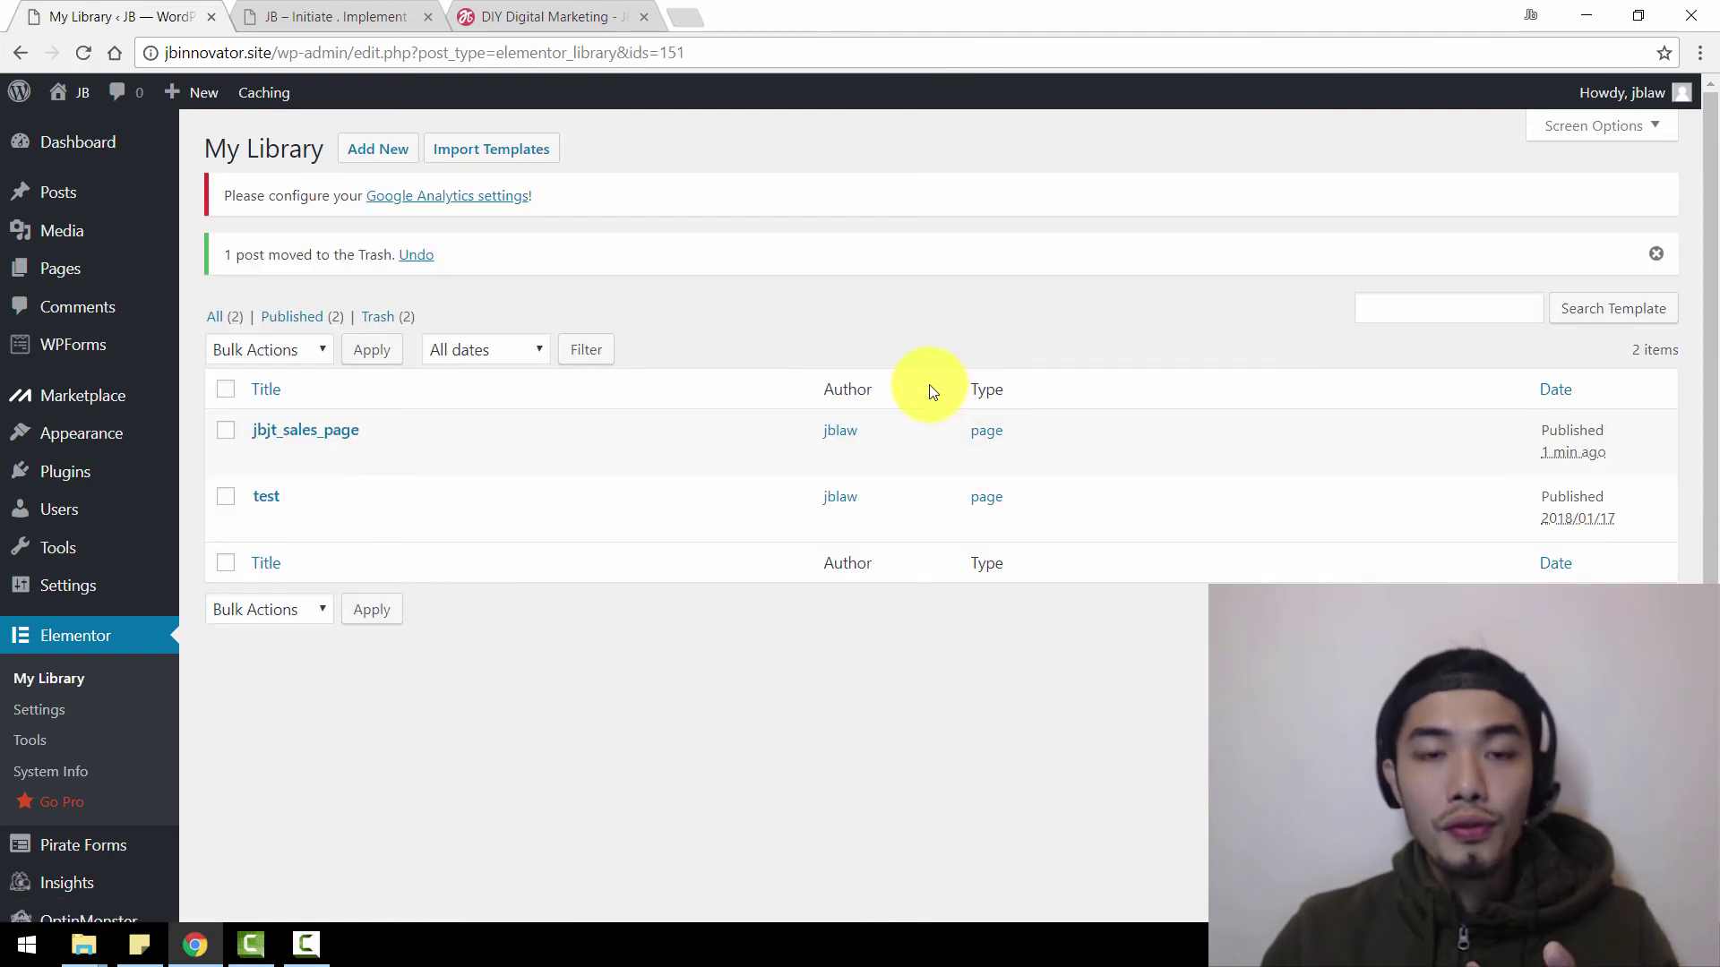
View the imported jbjt_sales_page template live in its new browser tab
mouse_move(519, 443)
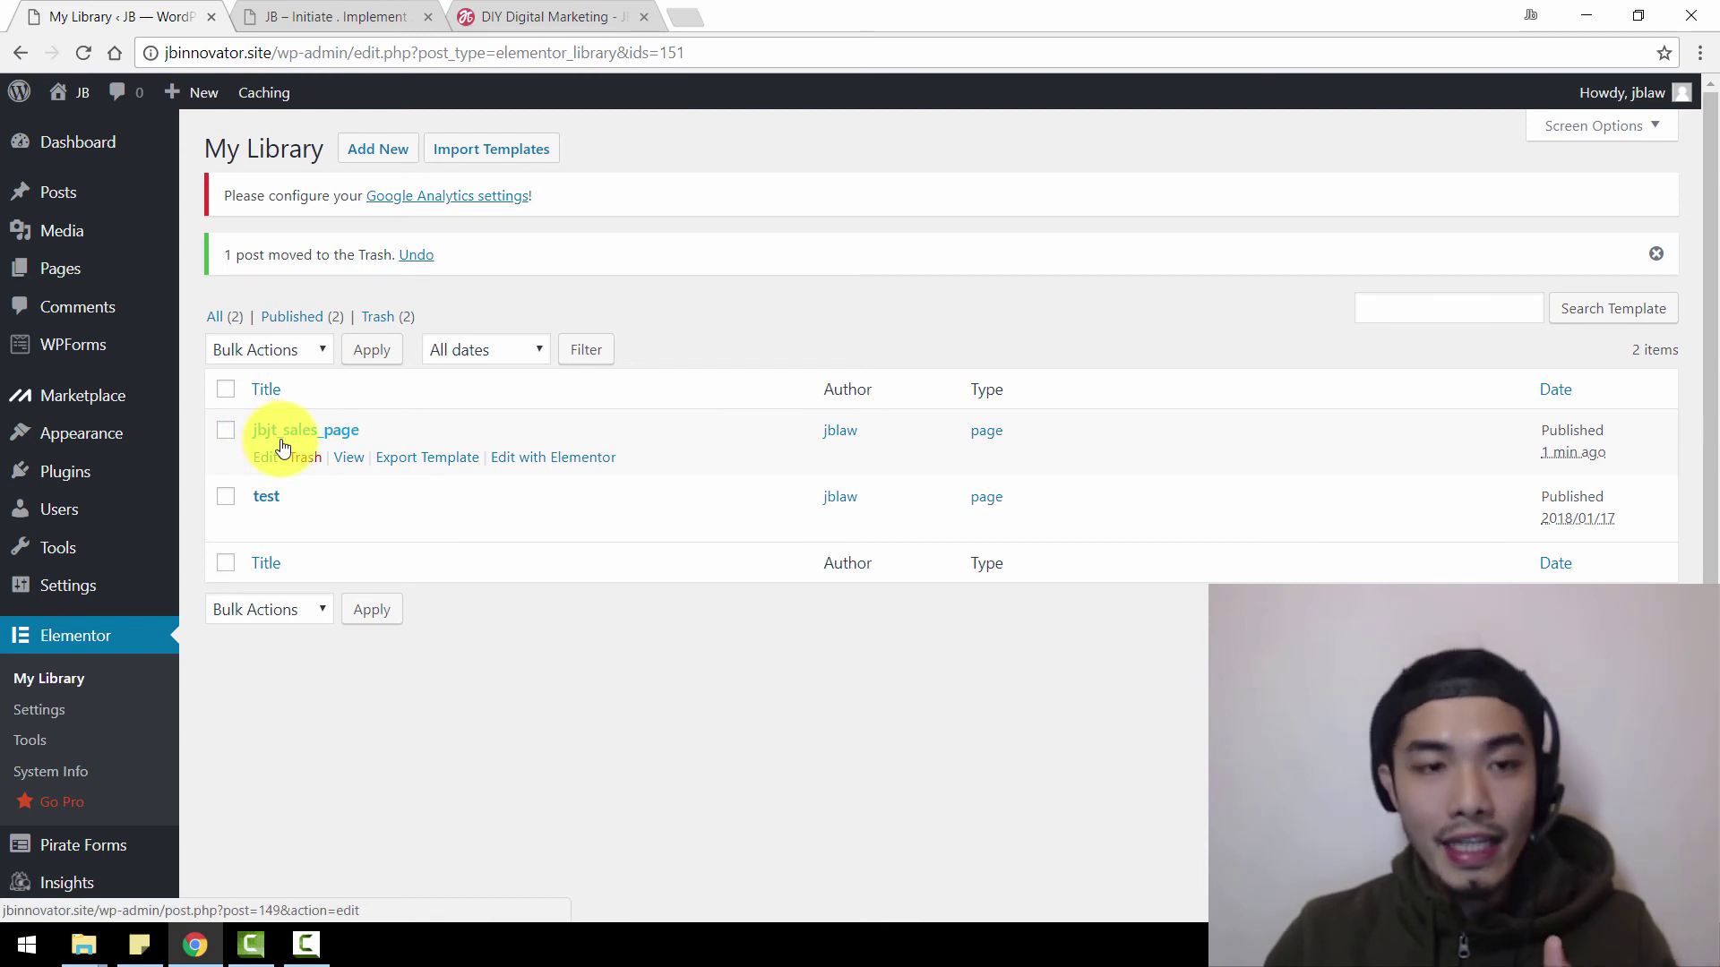
ctrl+click(352, 459)
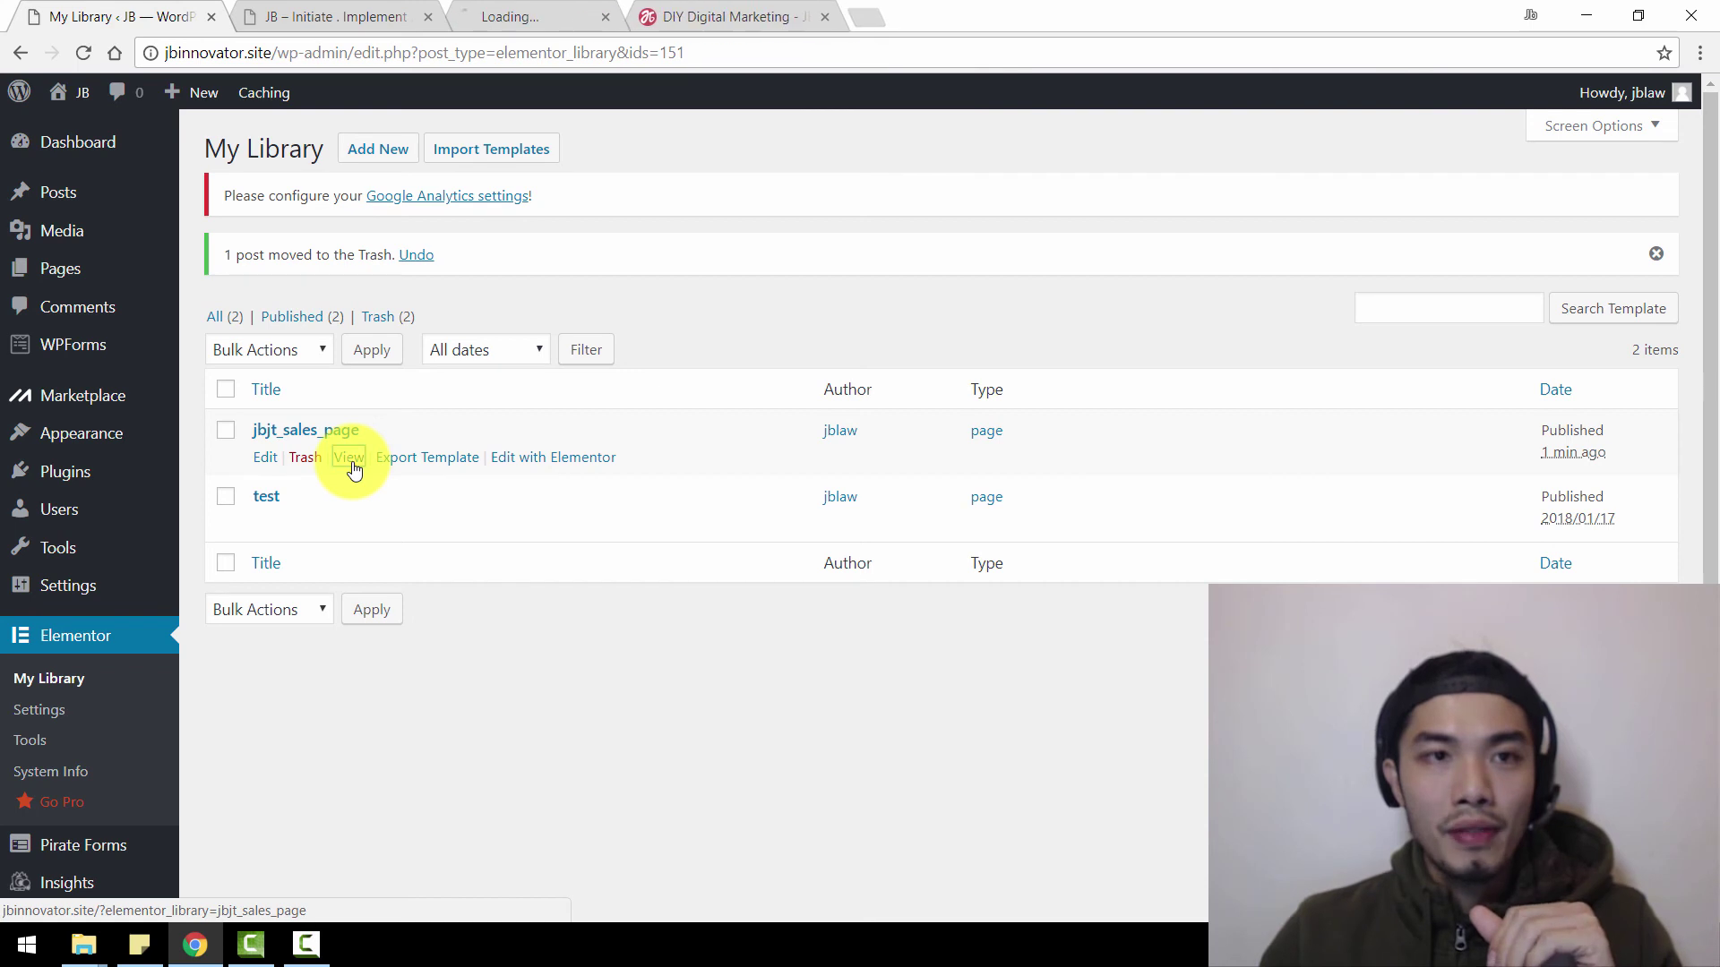
click(543, 18)
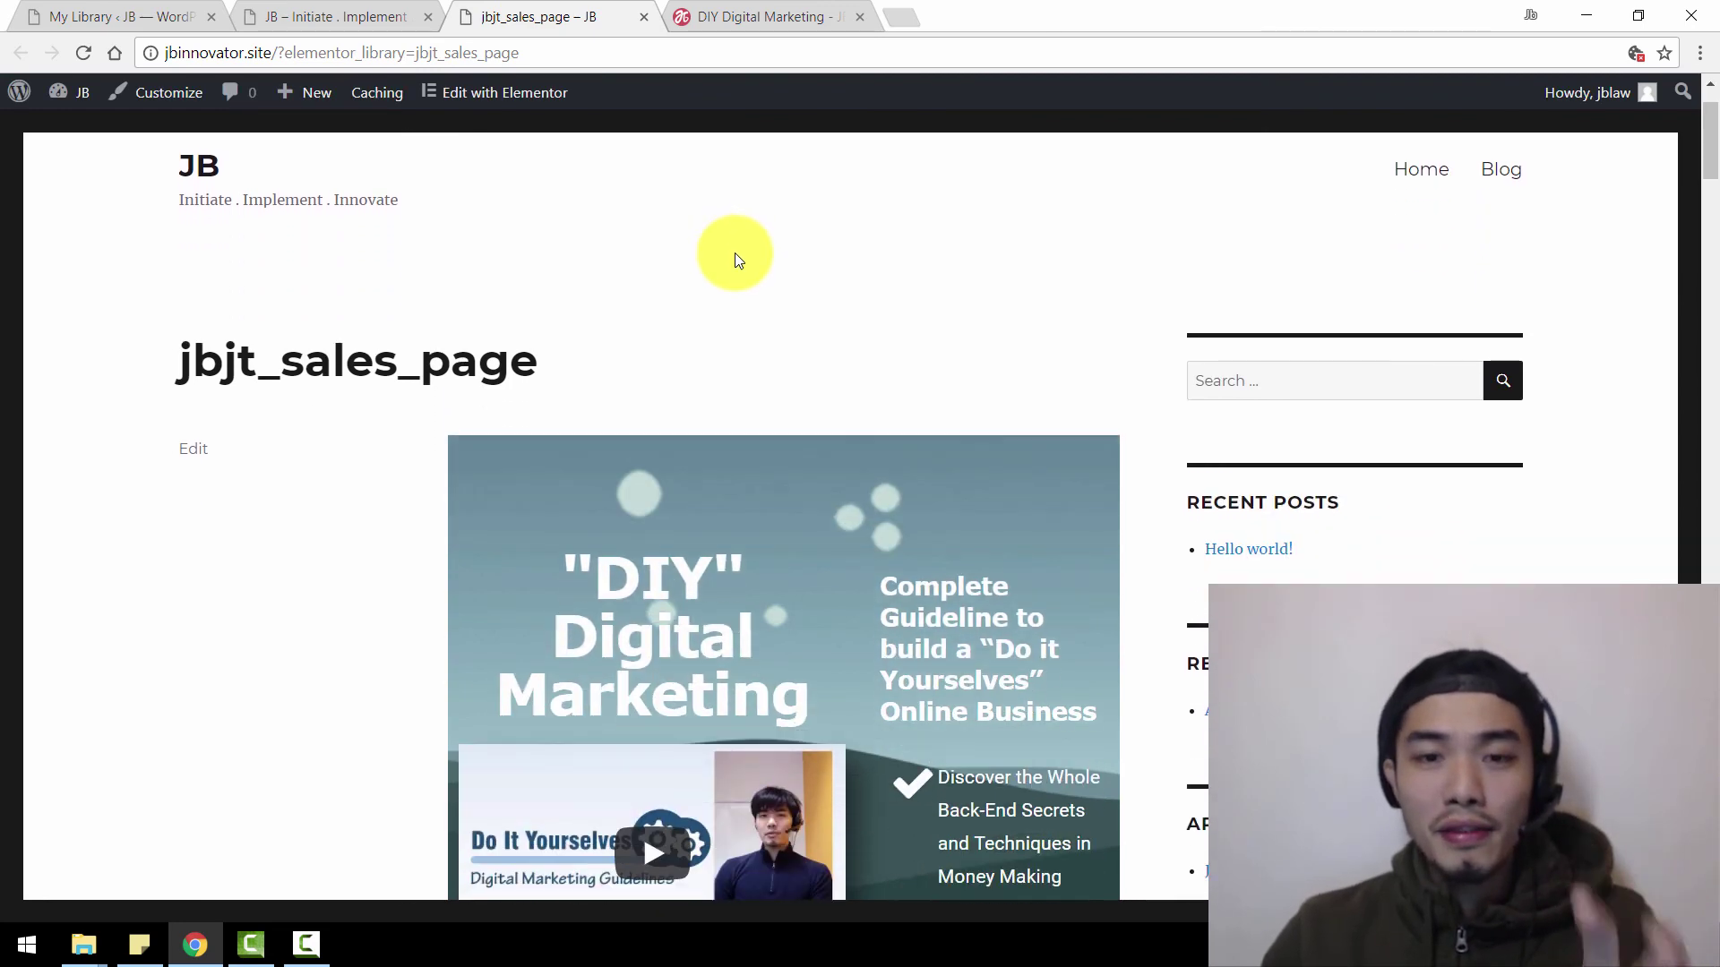
scroll(735, 256, down, 6)
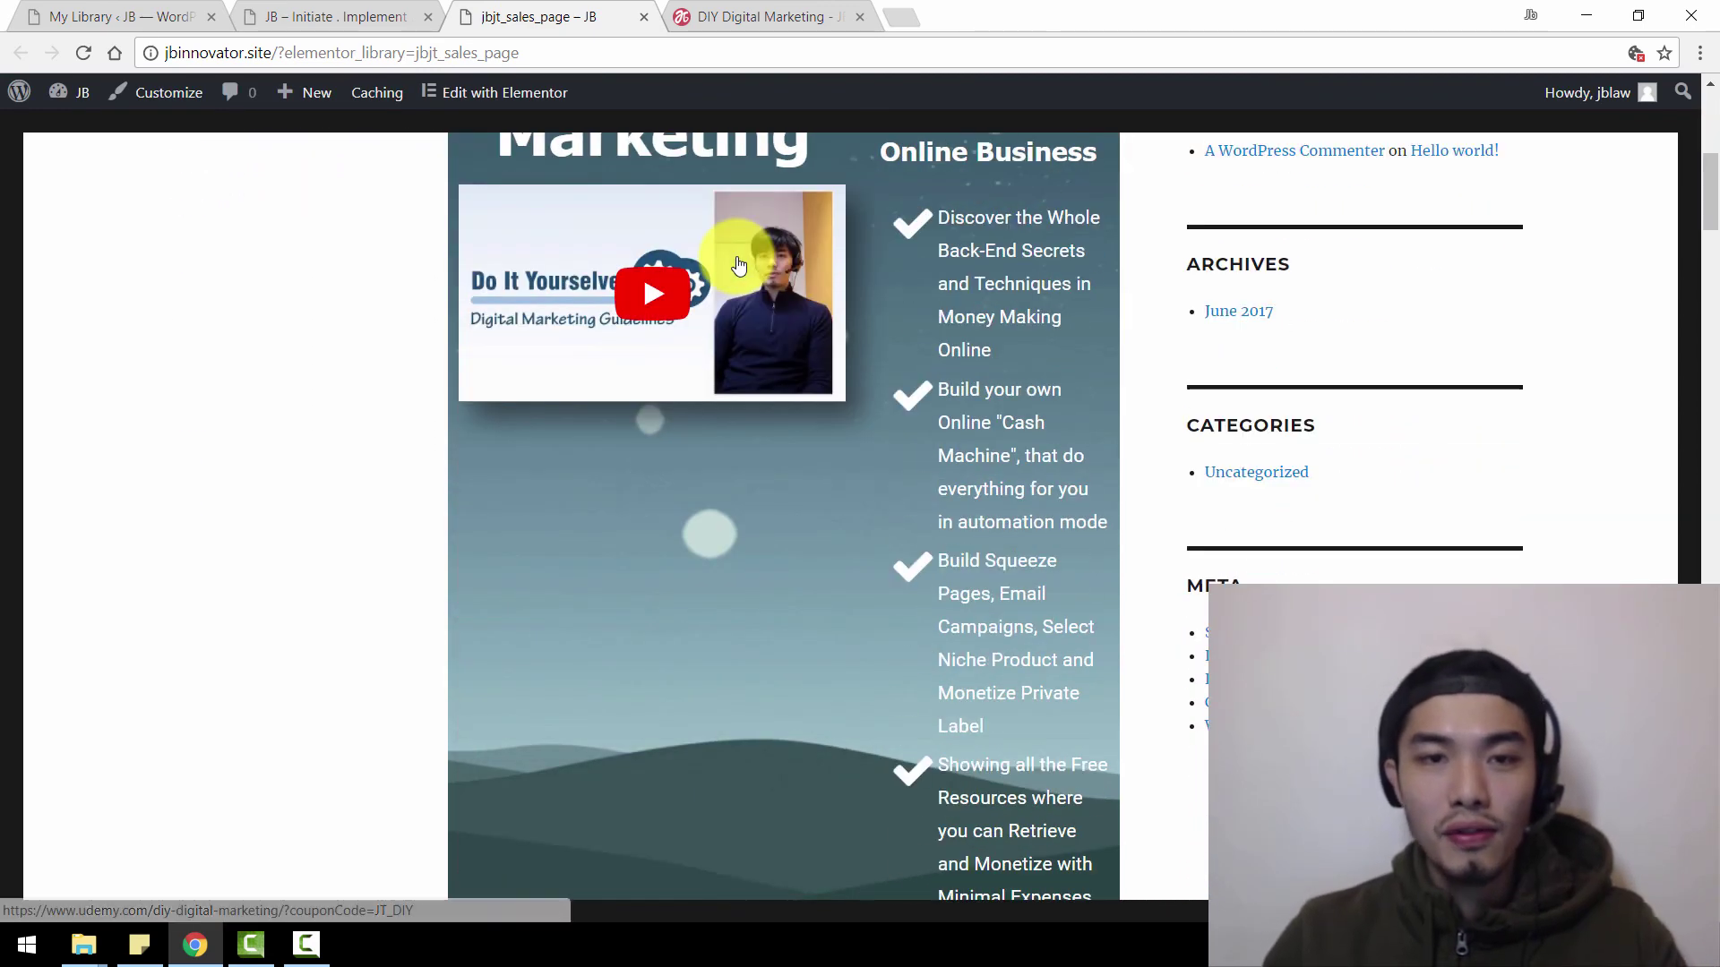
scroll(740, 273, down, 6)
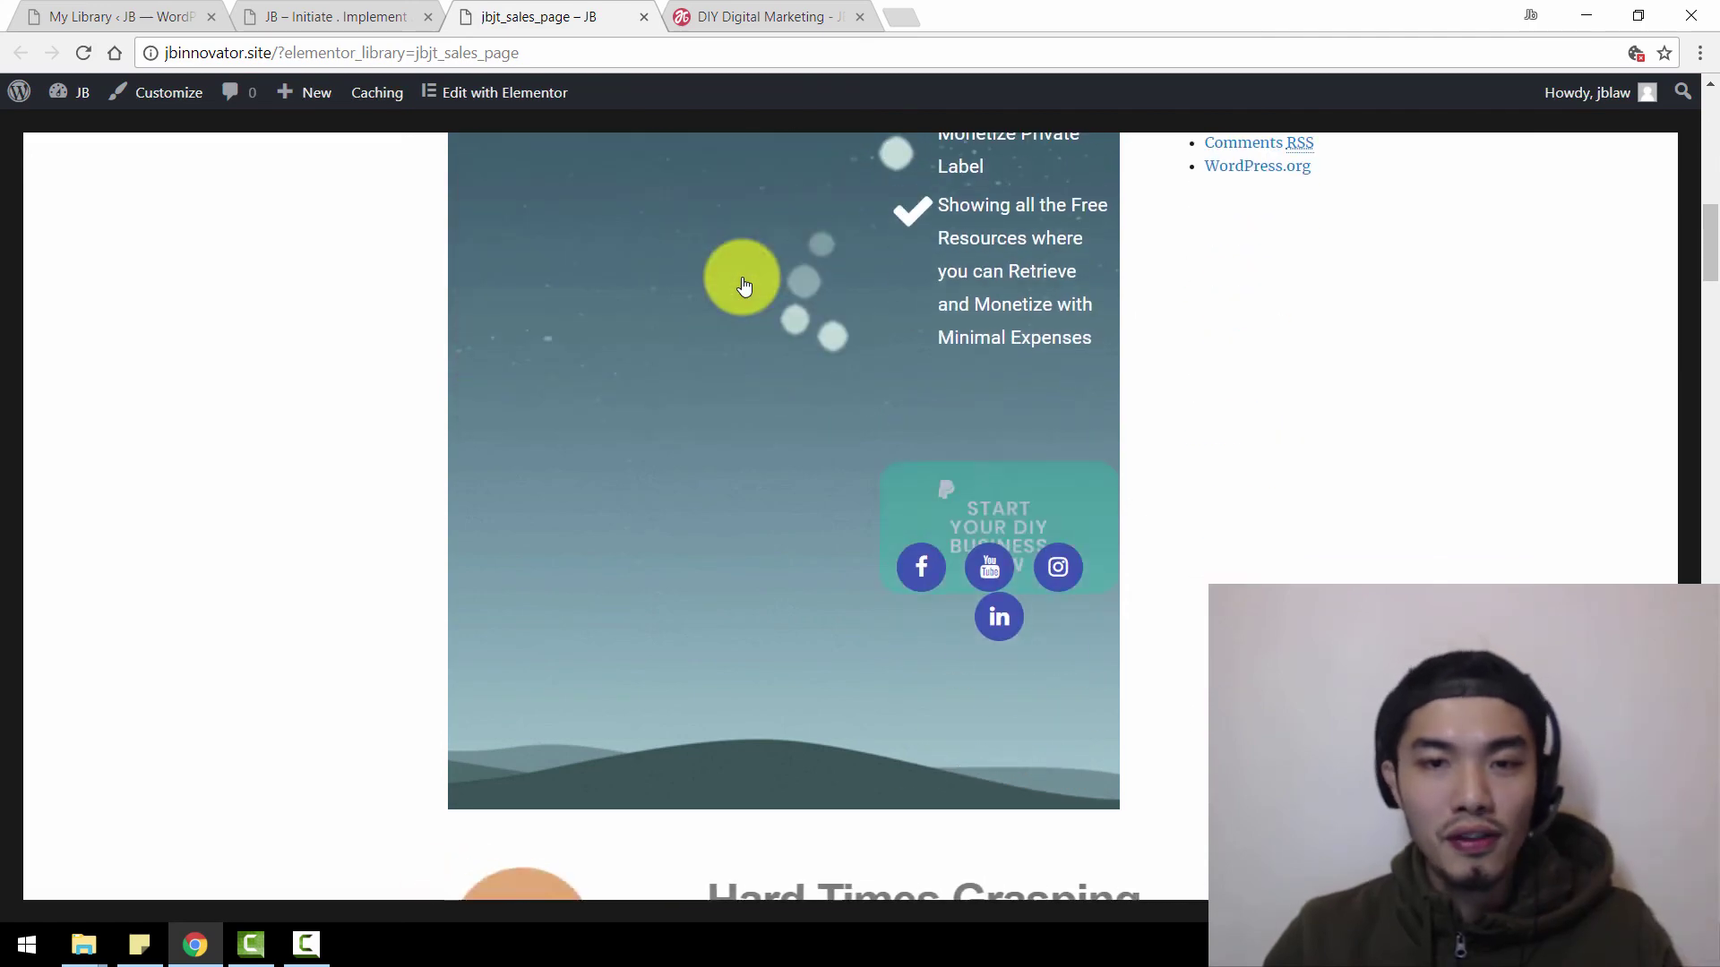
scroll(743, 285, down, 9)
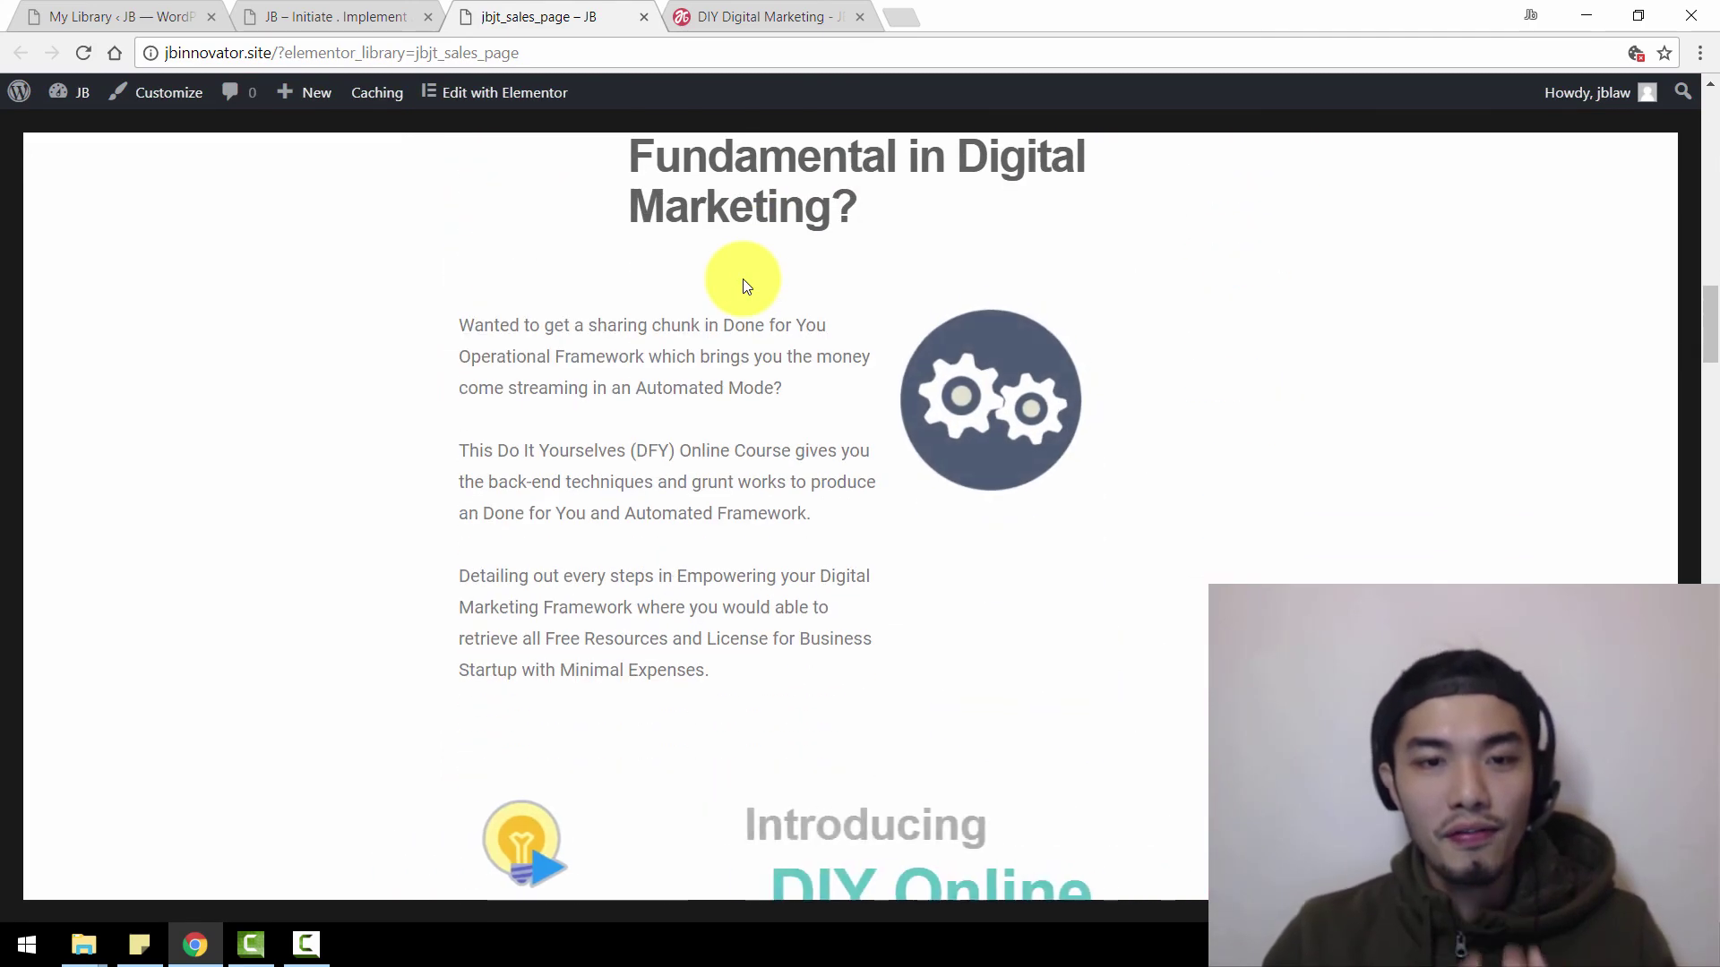
scroll(742, 285, down, 4)
scroll(744, 285, down, 14)
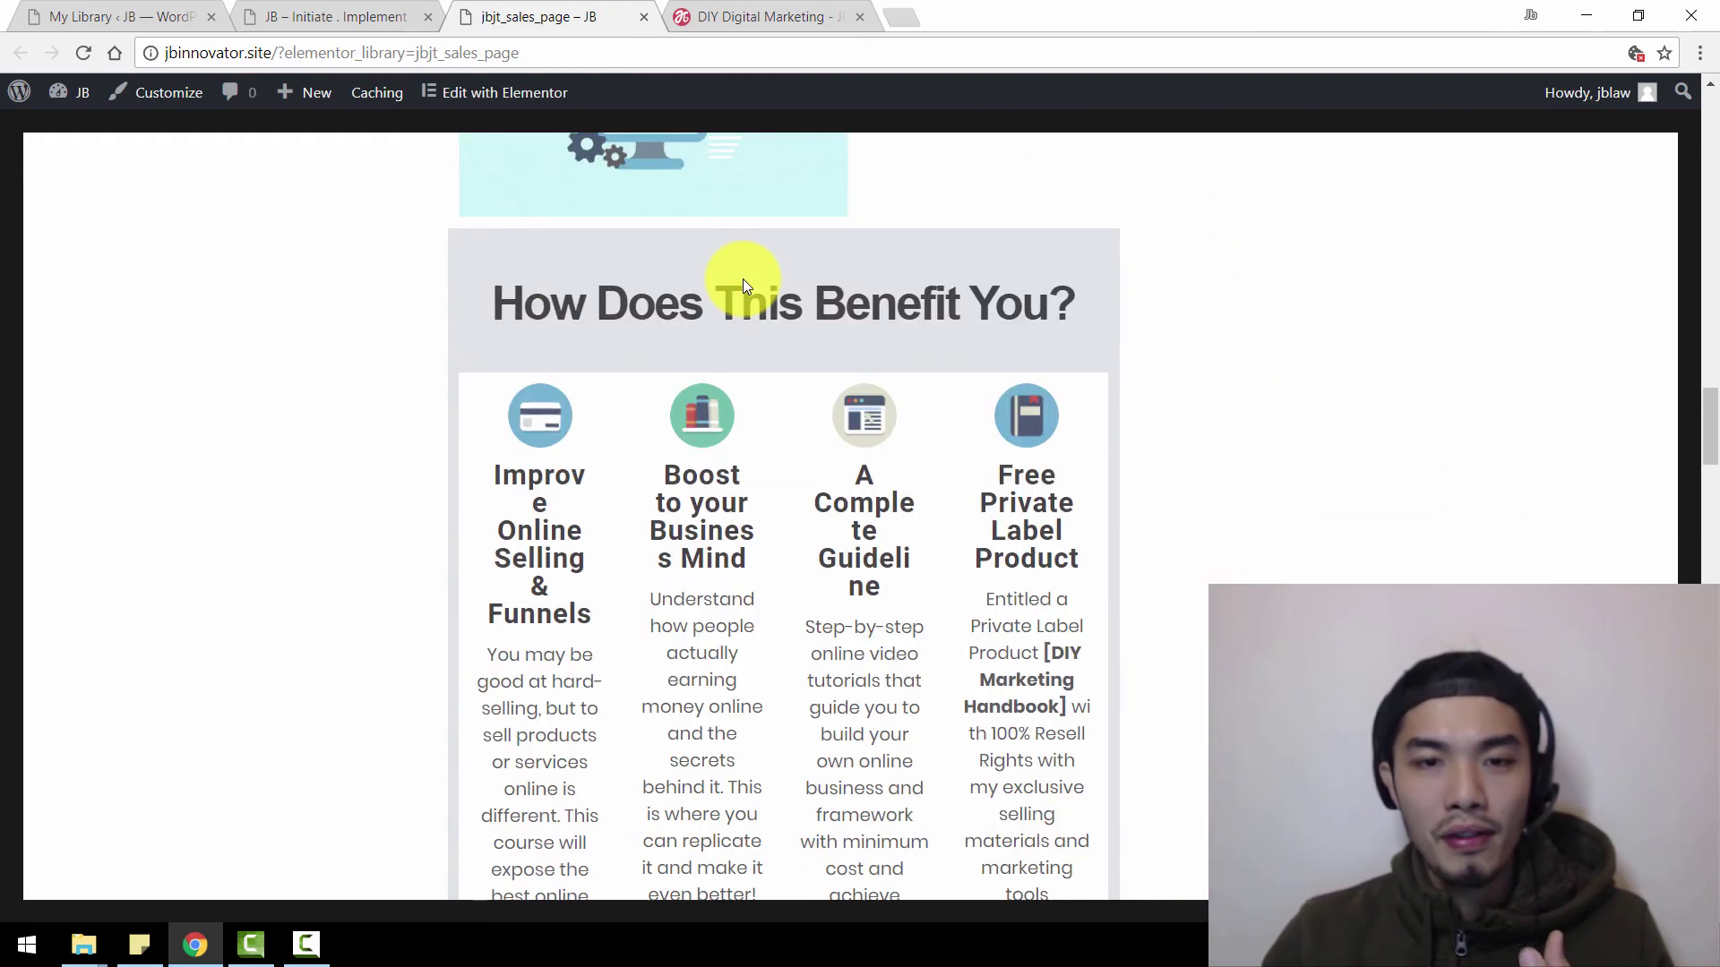
scroll(745, 279, down, 11)
scroll(745, 279, up, 14)
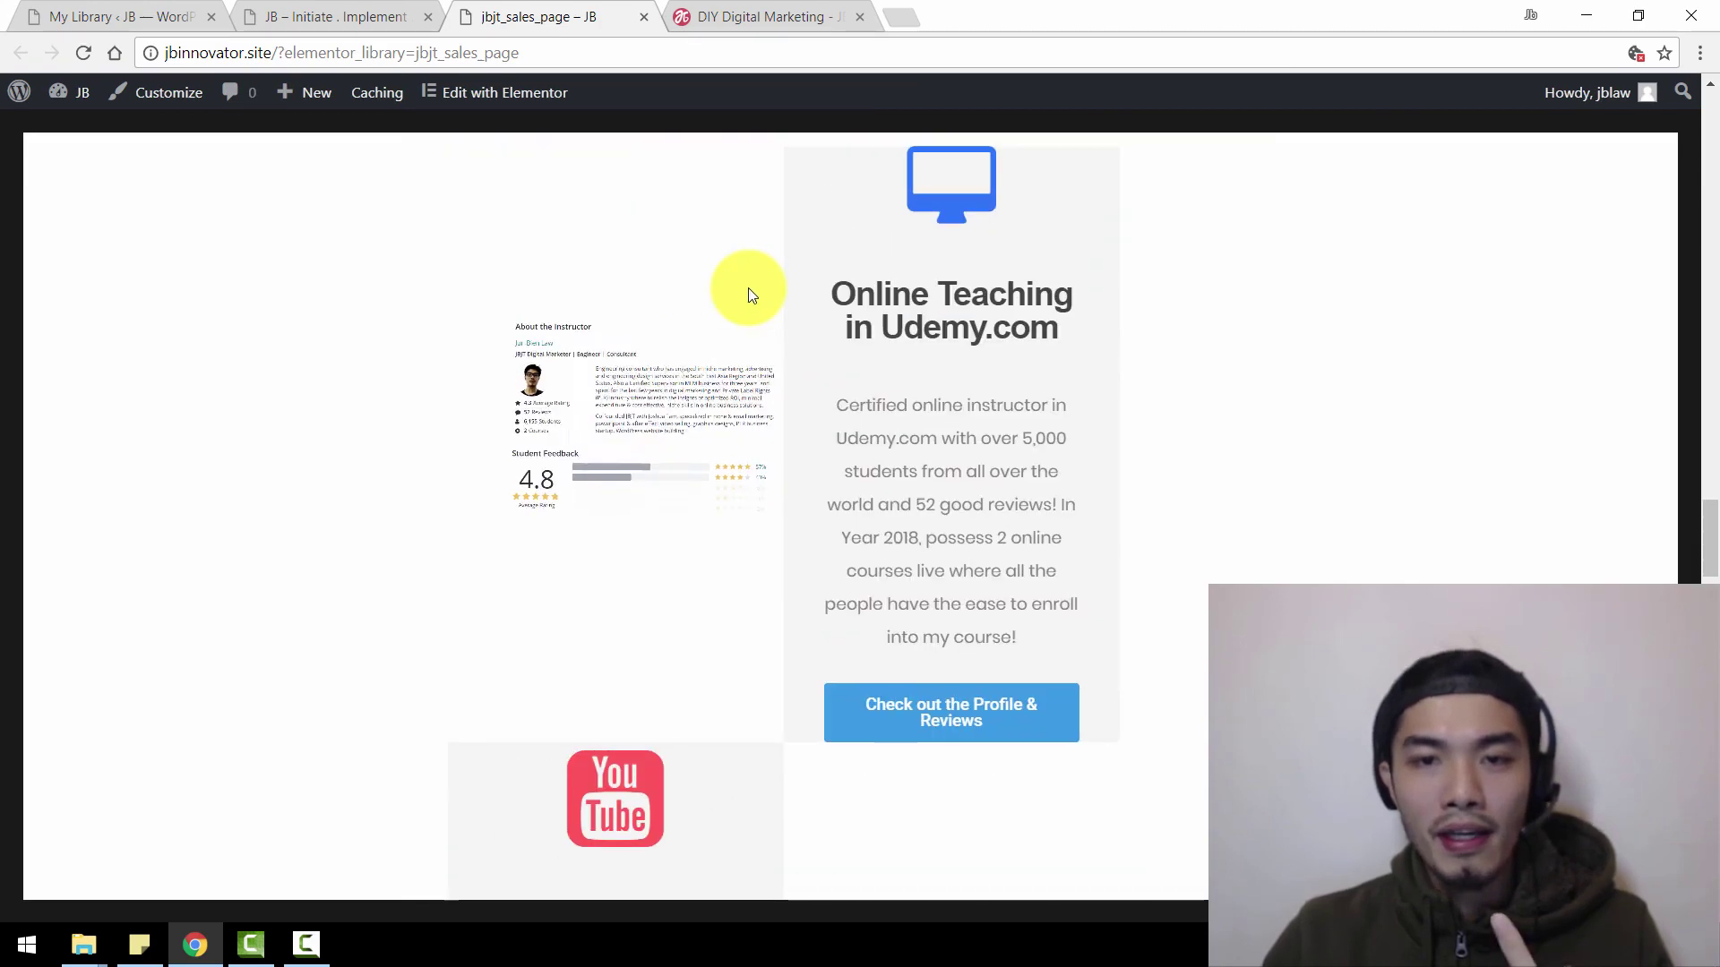
scroll(748, 287, up, 20)
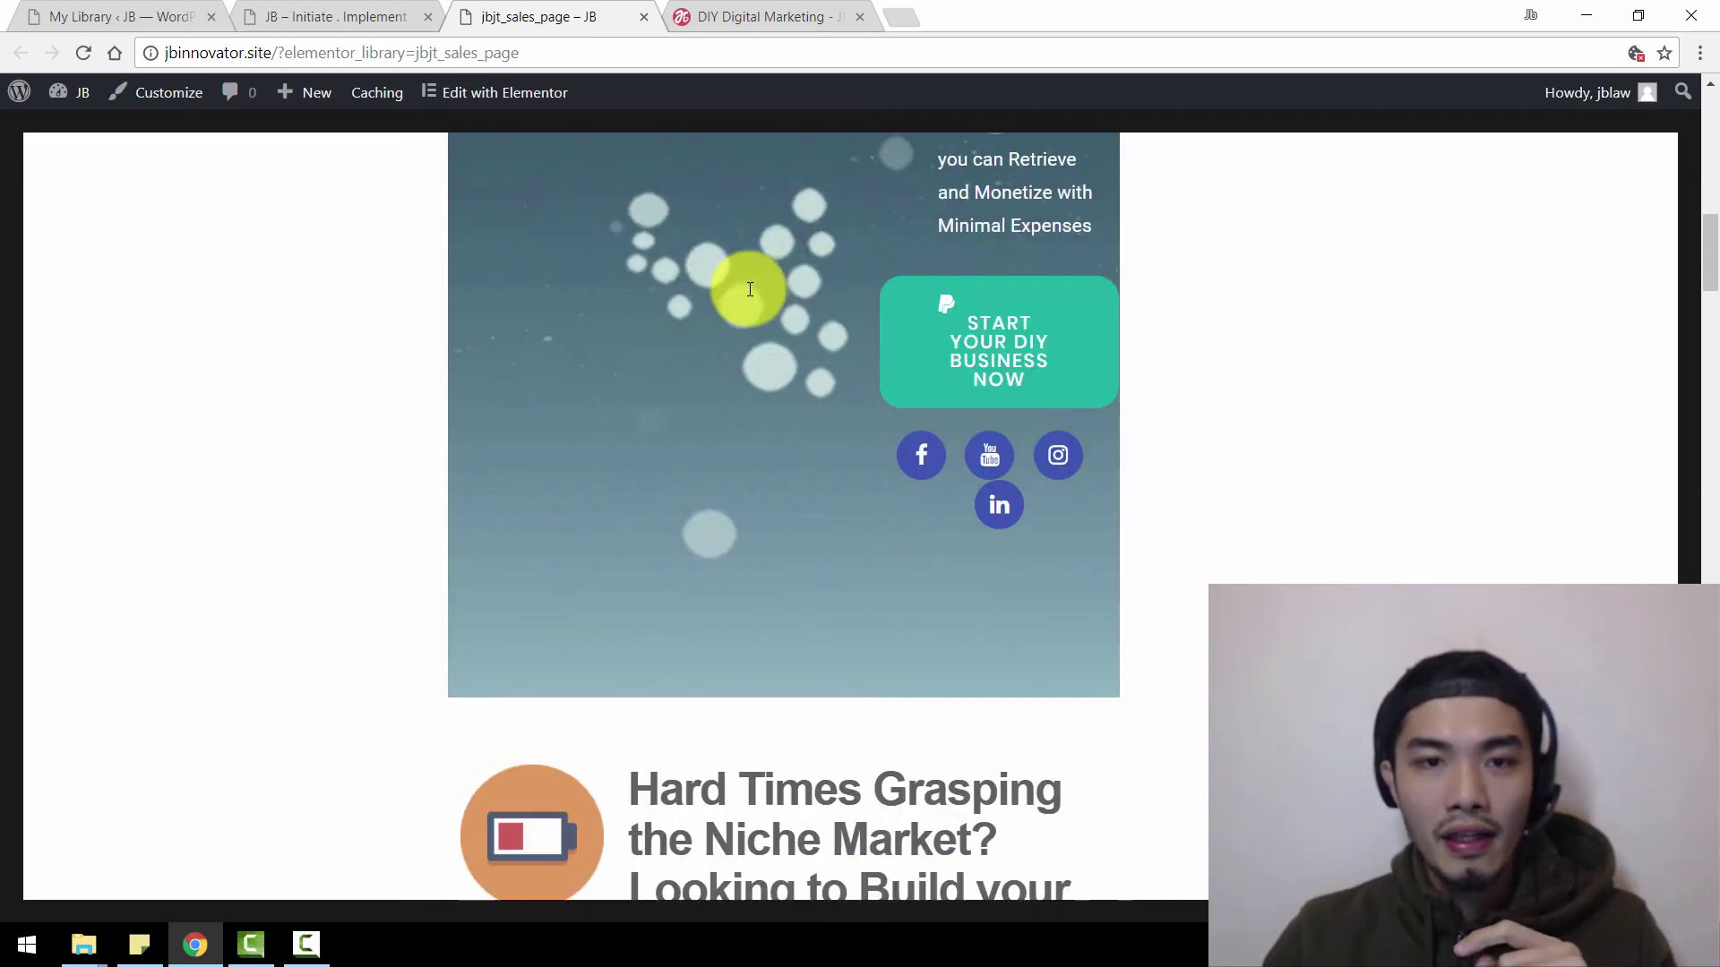
scroll(750, 295, up, 9)
scroll(751, 296, down, 4)
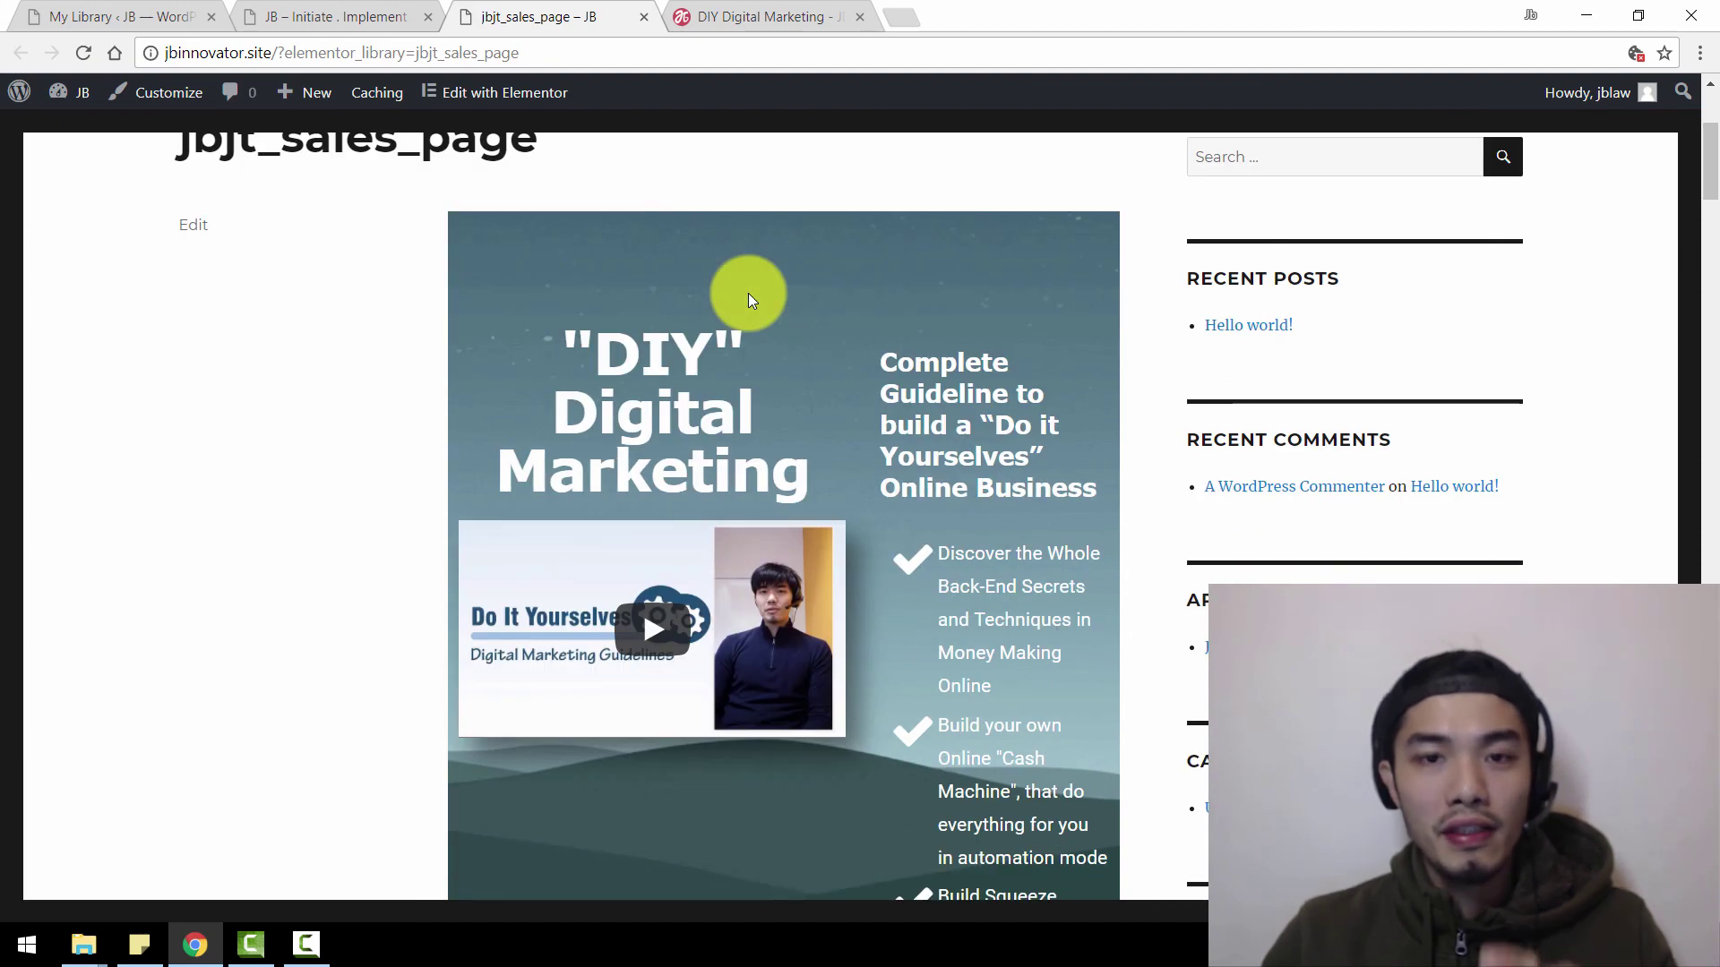
scroll(749, 296, down, 15)
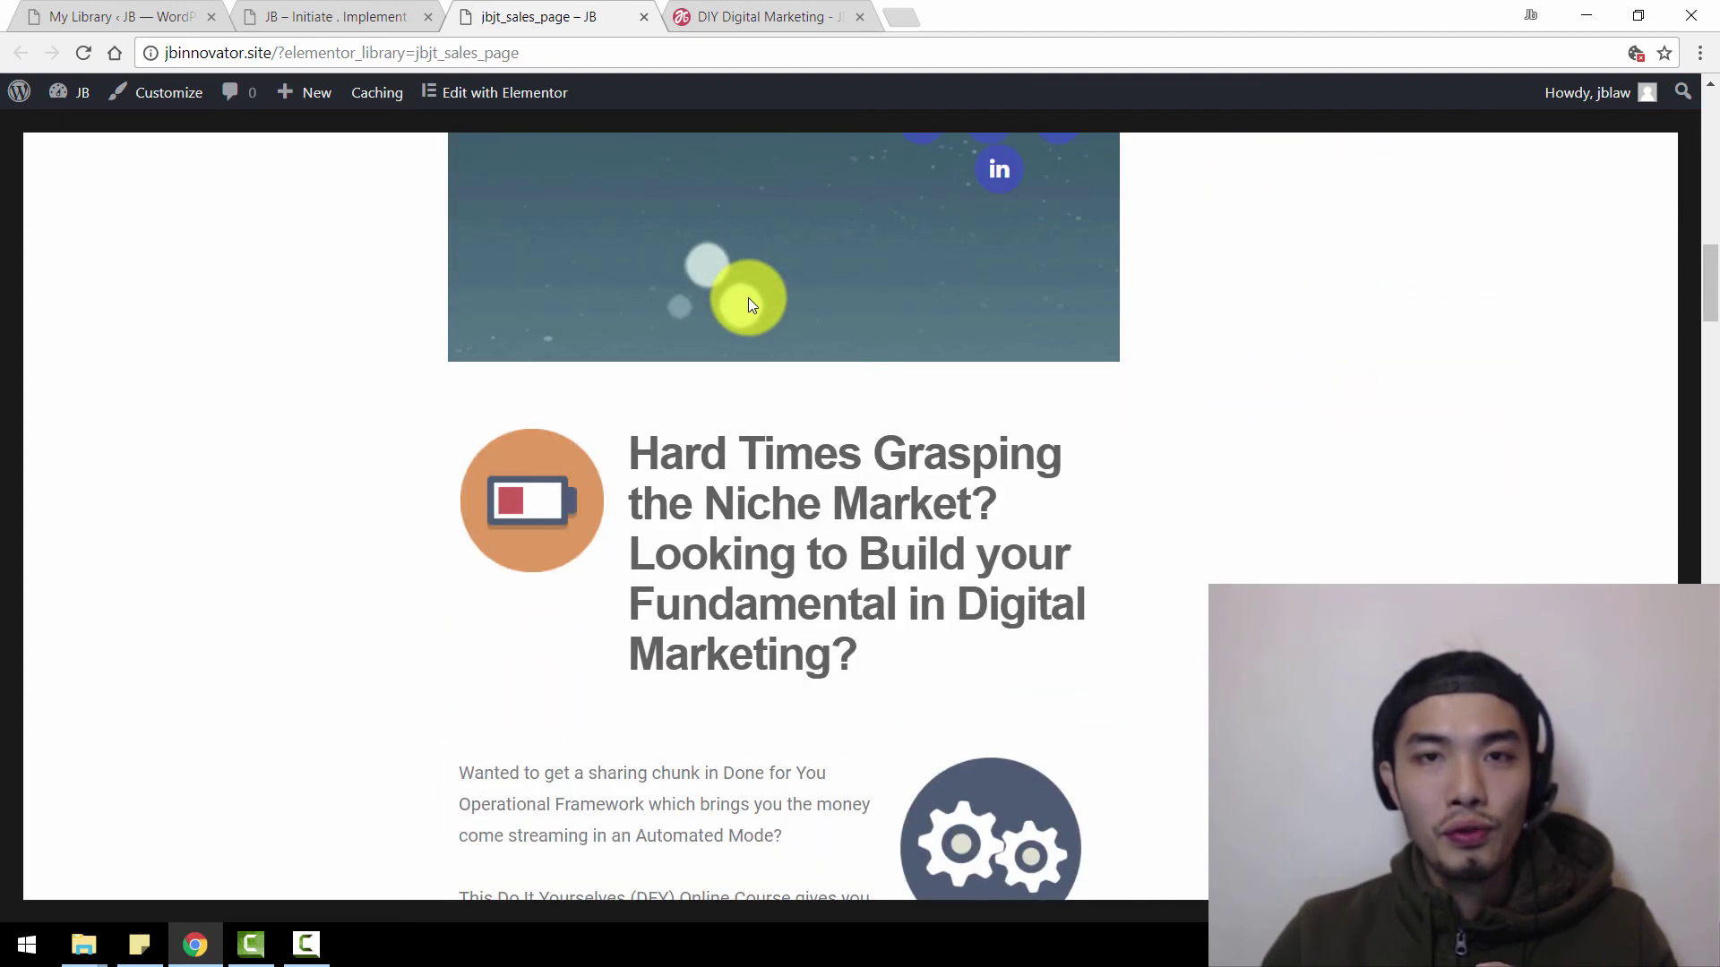
scroll(749, 300, down, 8)
scroll(959, 326, up, 5)
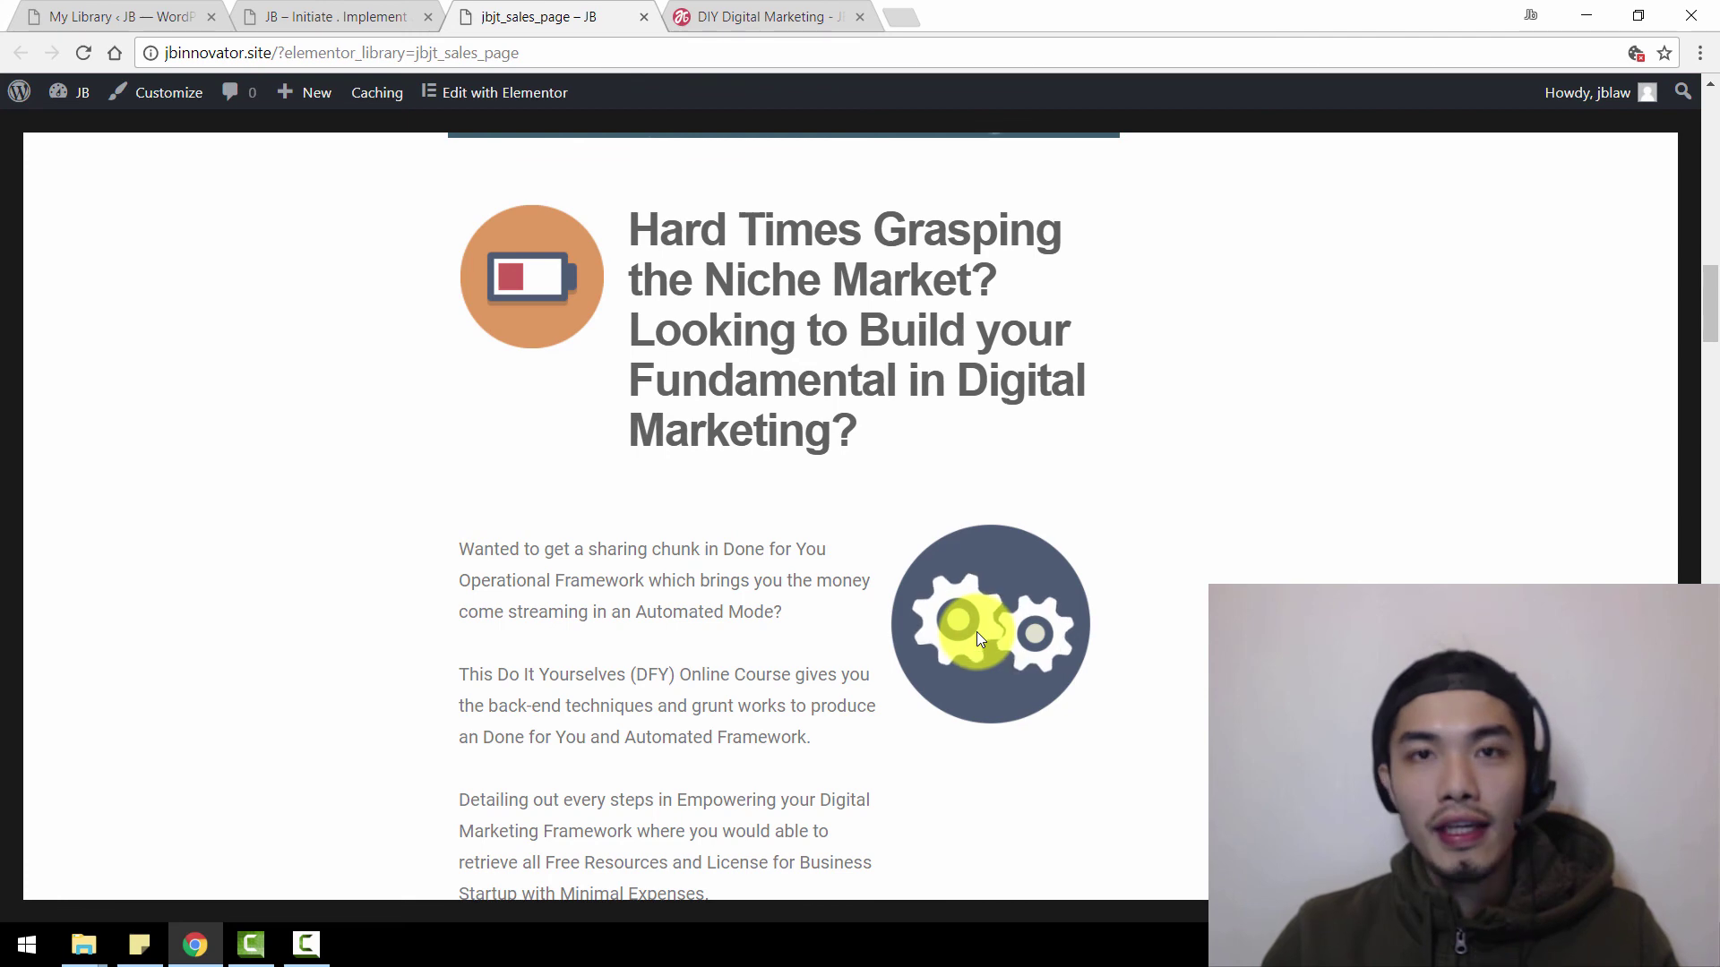
scroll(683, 352, down, 10)
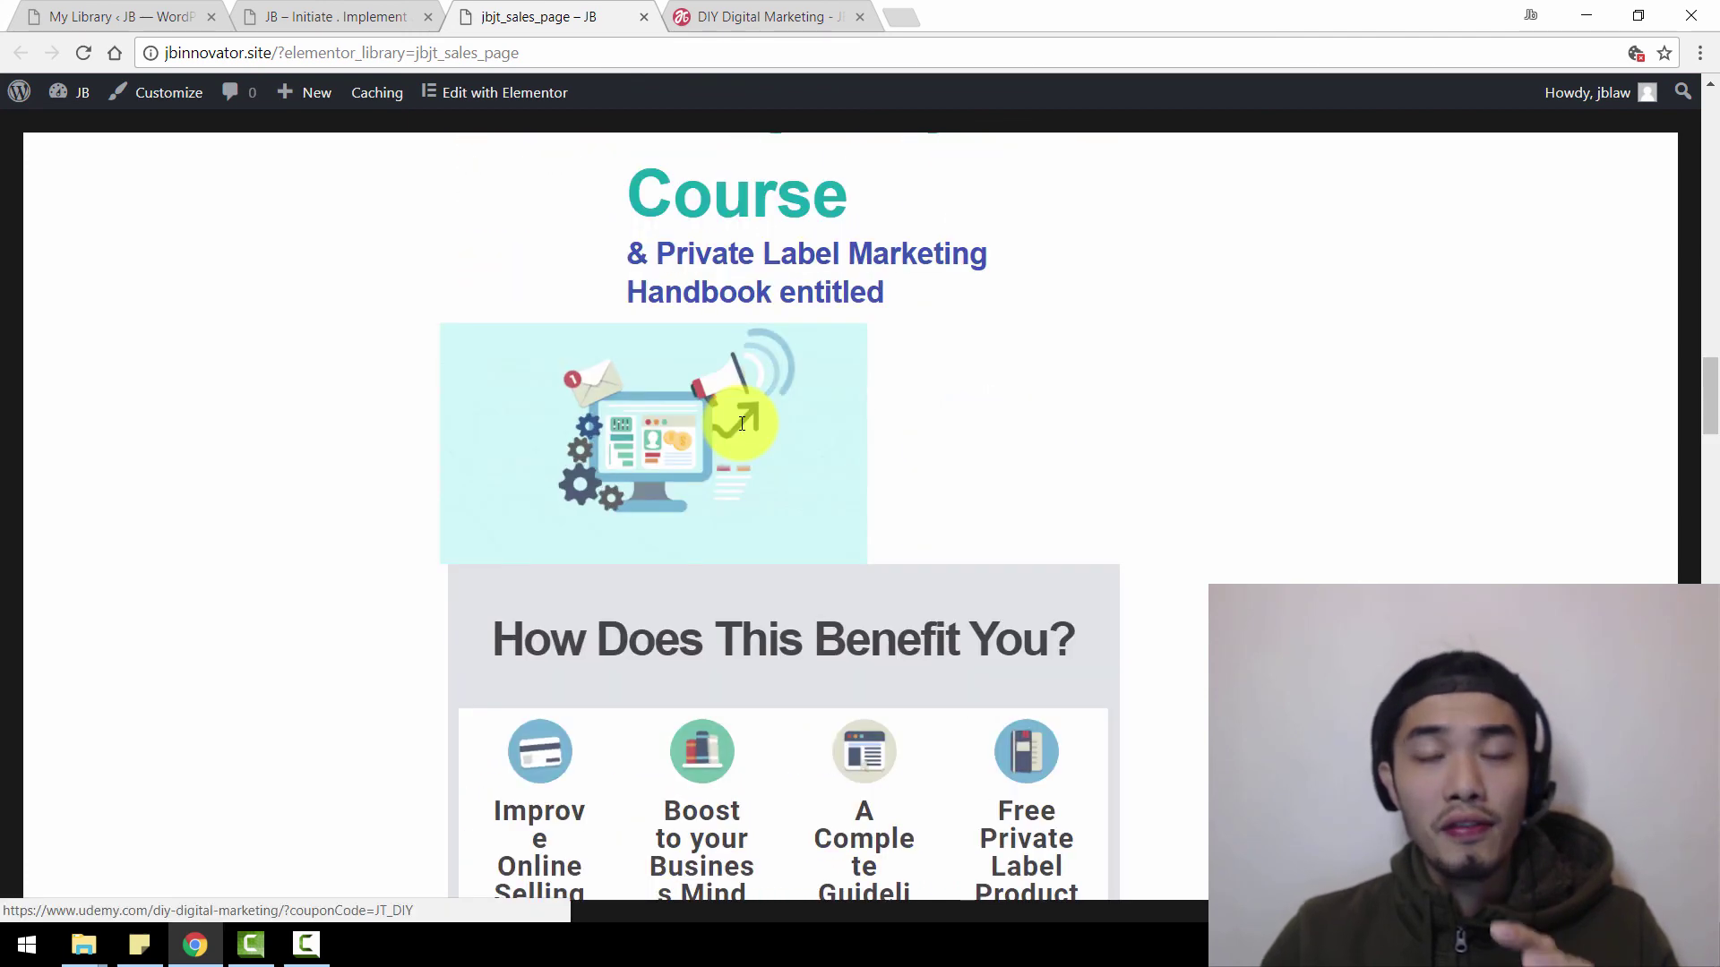
scroll(742, 423, down, 1)
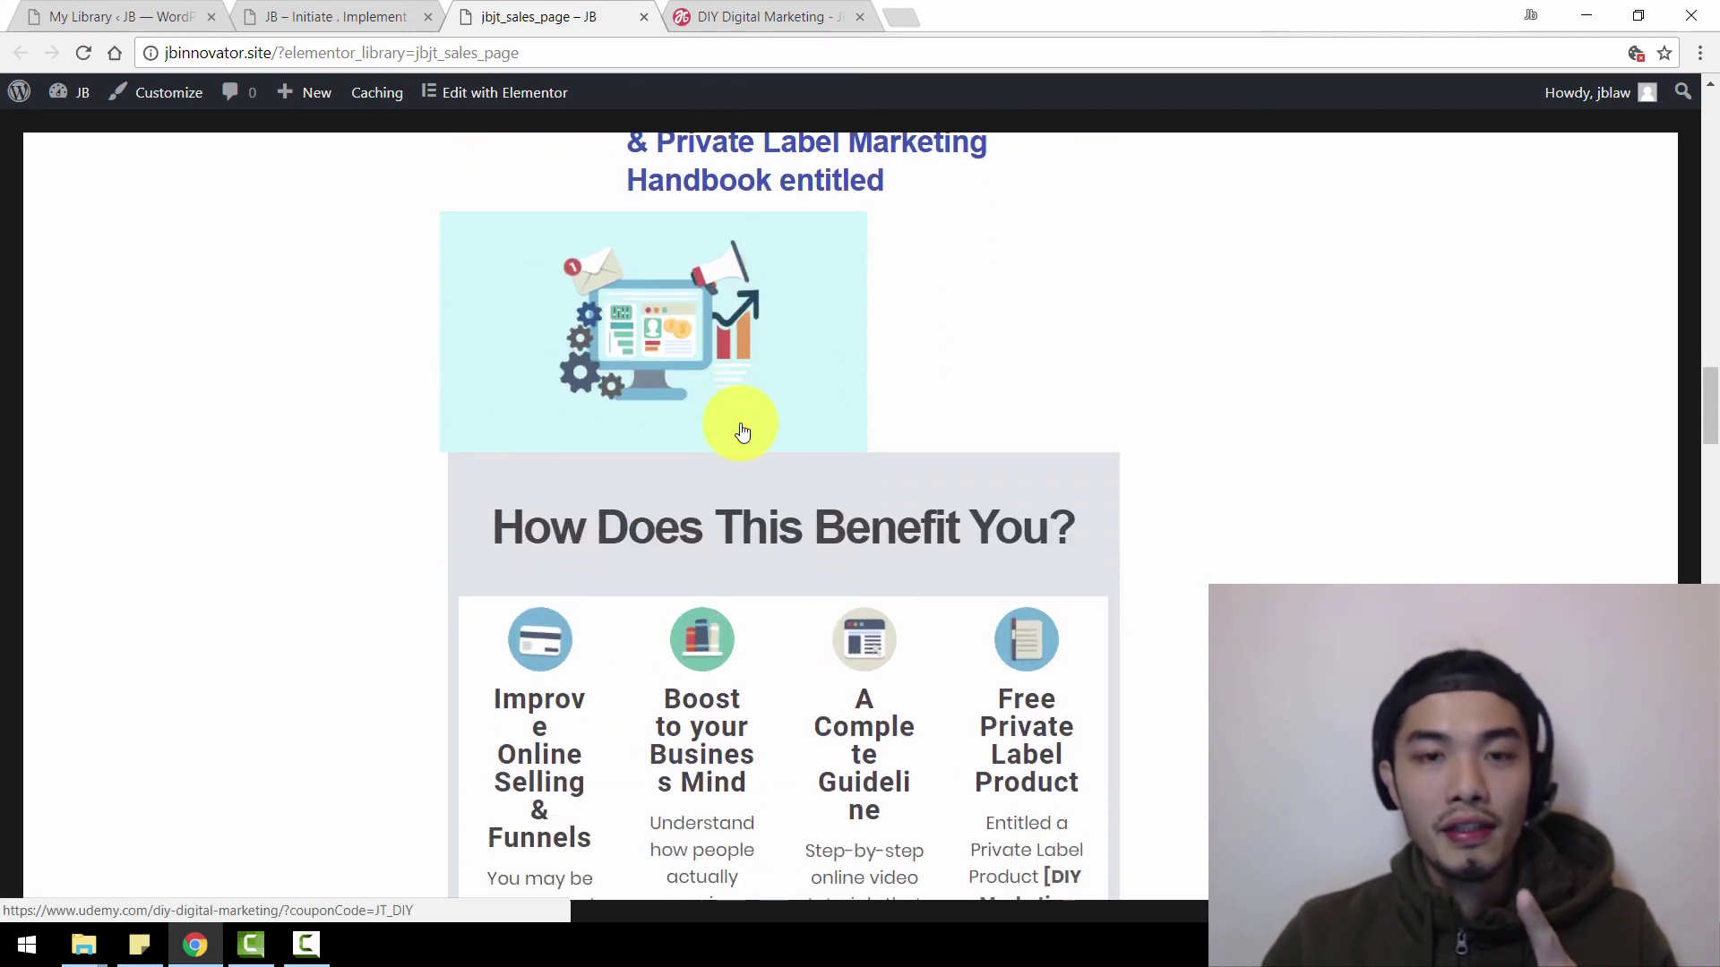
scroll(742, 431, down, 2)
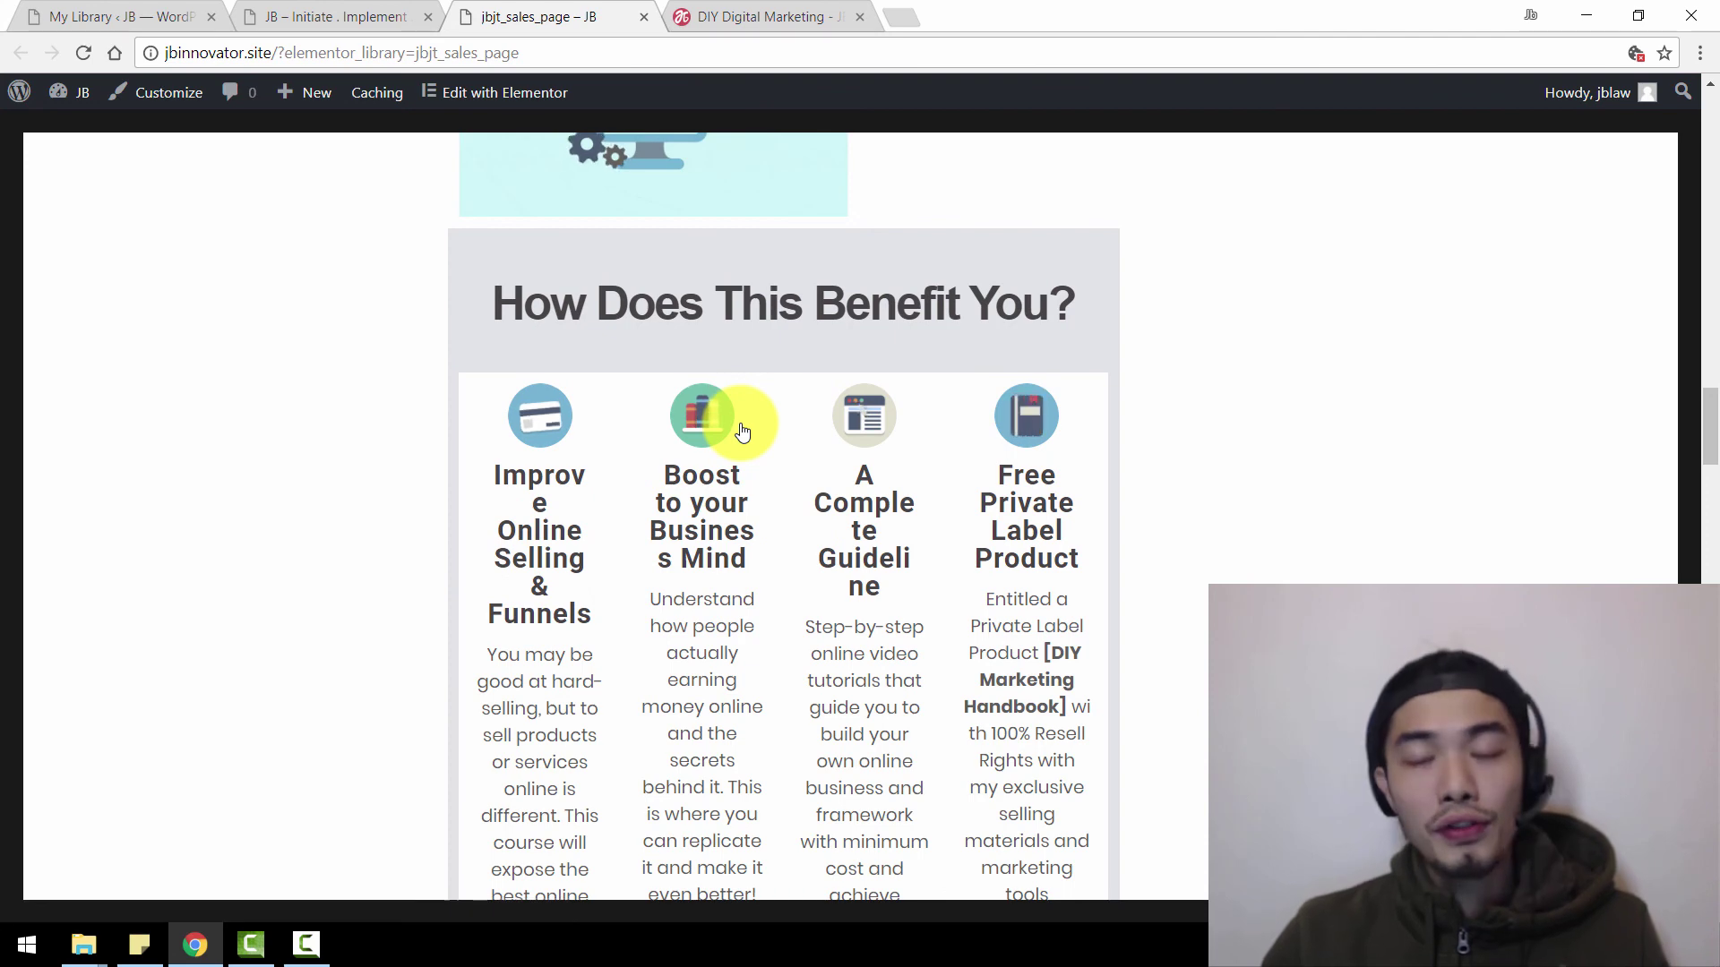